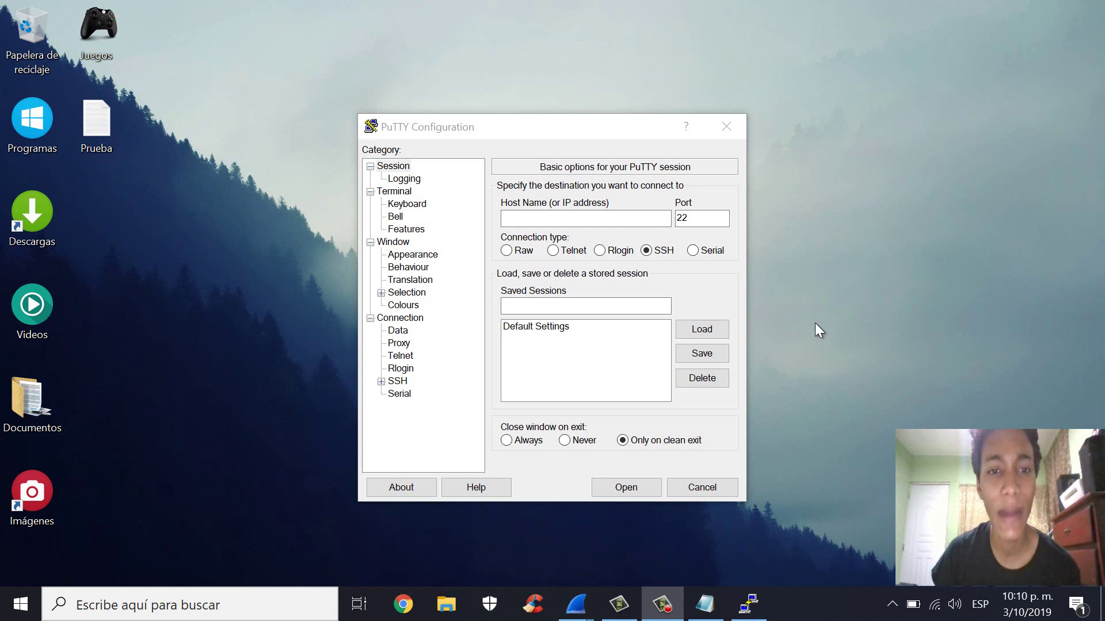
- Nudge the PuTTY Configuration window up a little, then bring Wireshark's welcome page forward
left_click(396, 144)
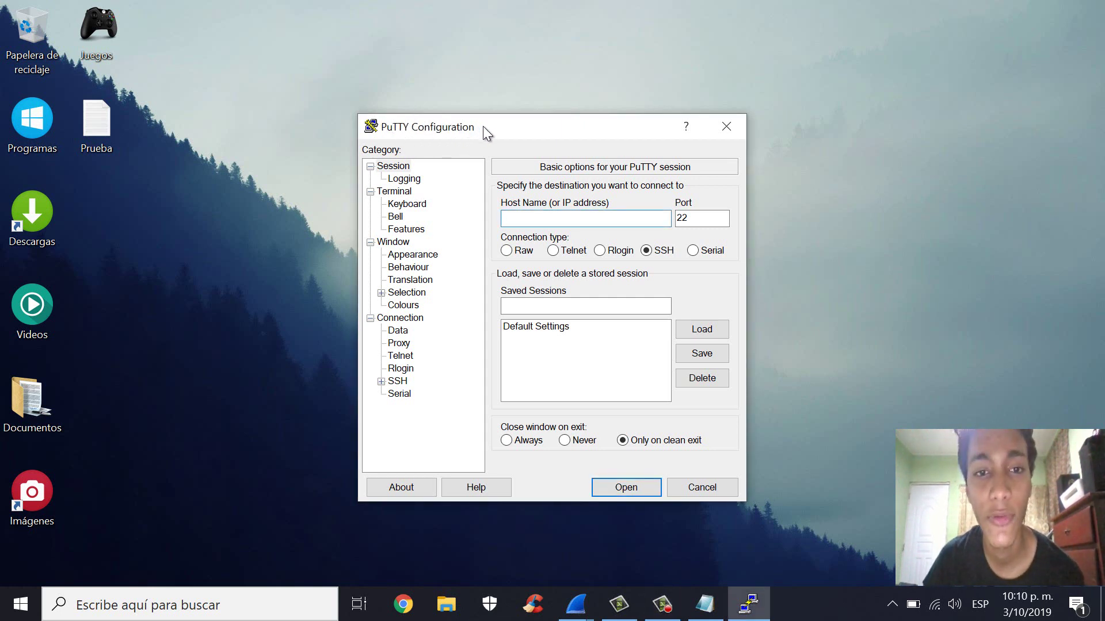
left_click_drag(503, 130, 481, 90)
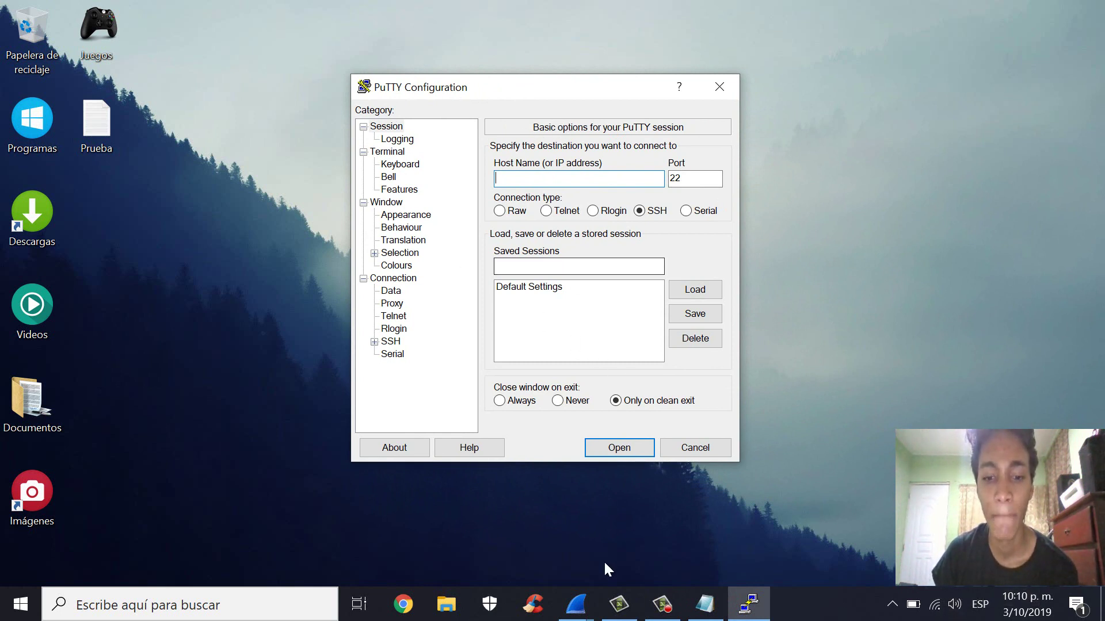
mouse_move(575, 604)
left_click(501, 540)
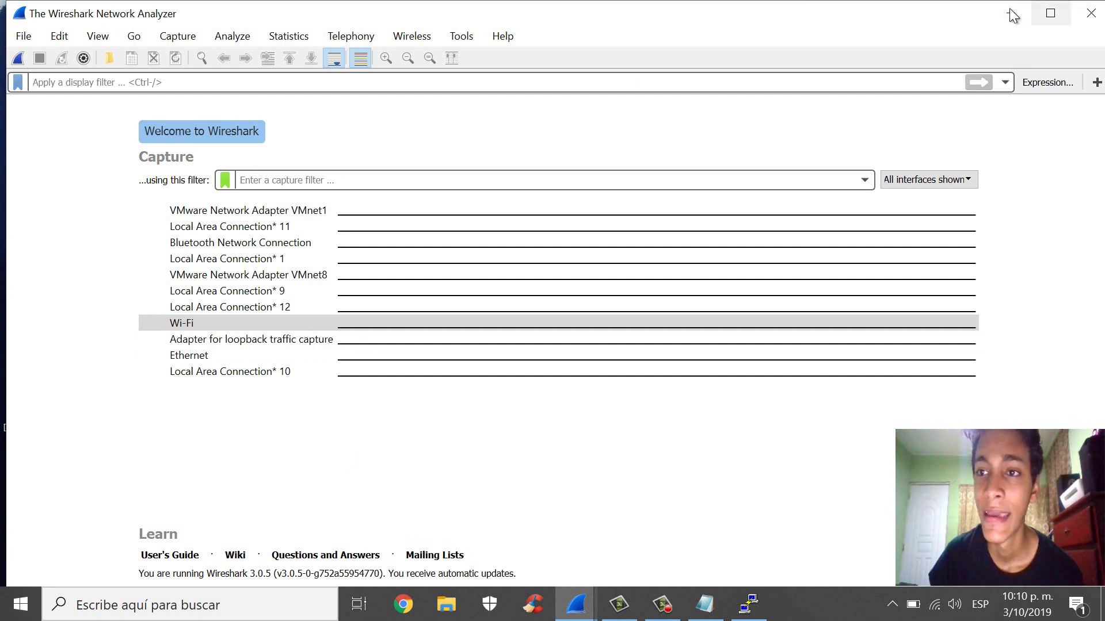
- Select the Wi-Fi capture interface in Wireshark, then minimize Wireshark to reveal PuTTY
mouse_move(226, 322)
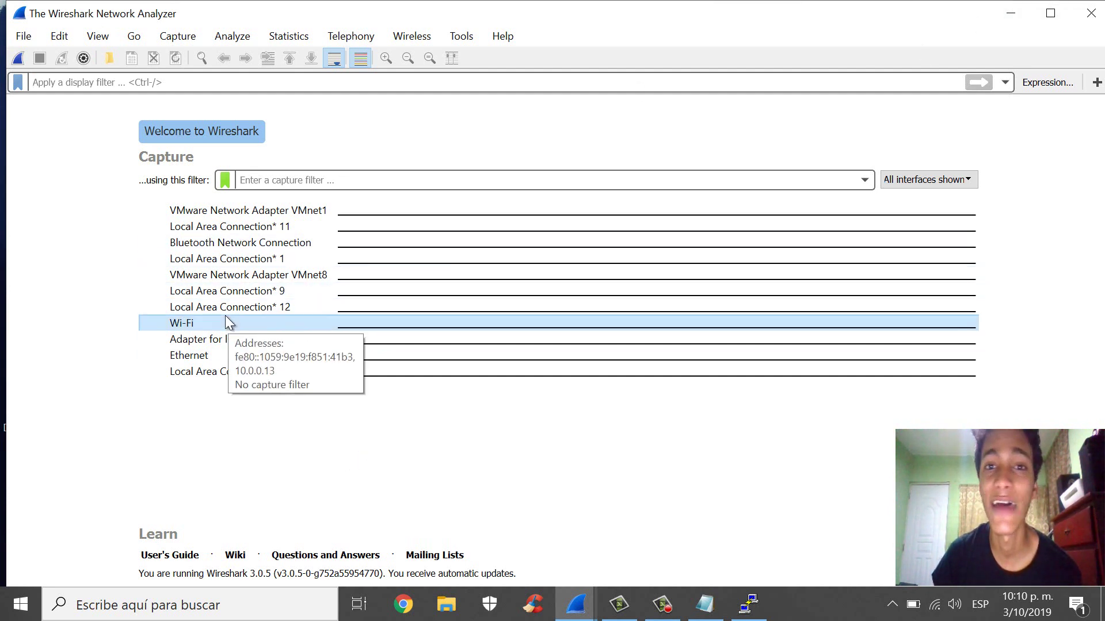
left_click(226, 316)
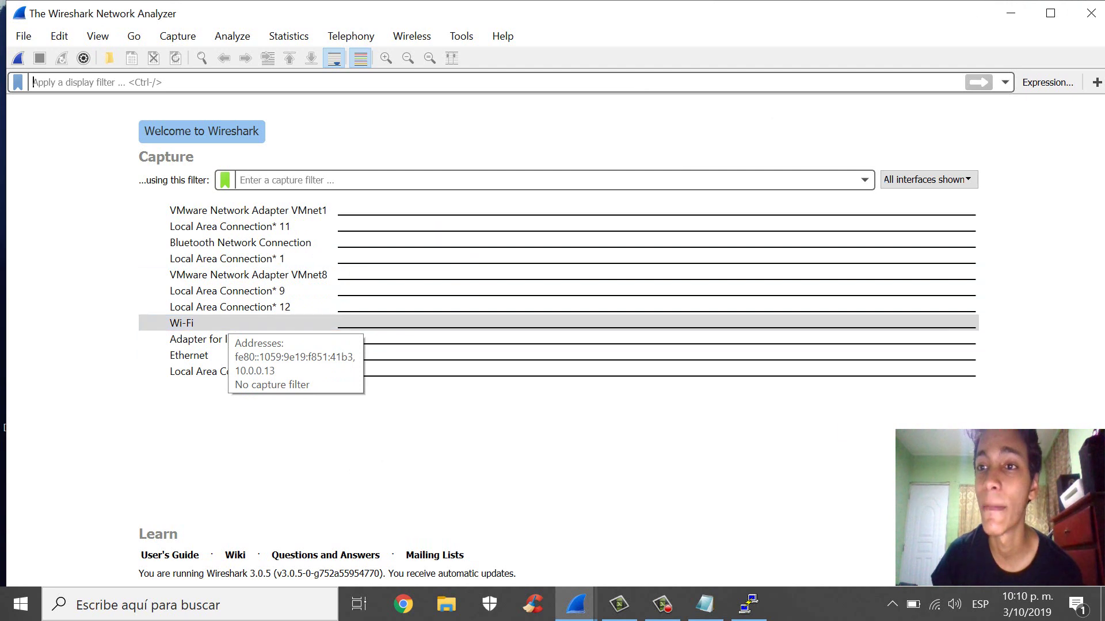
left_click(1011, 13)
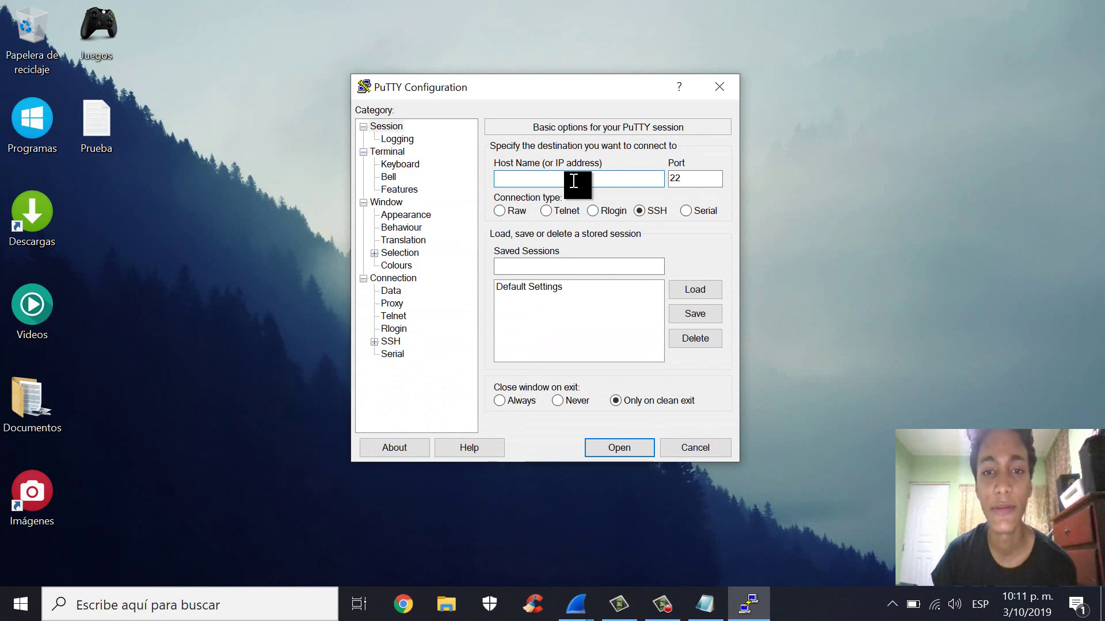
- Launch Command Prompt and run 'ipconfig /all' to list the network configuration
left_click(226, 604)
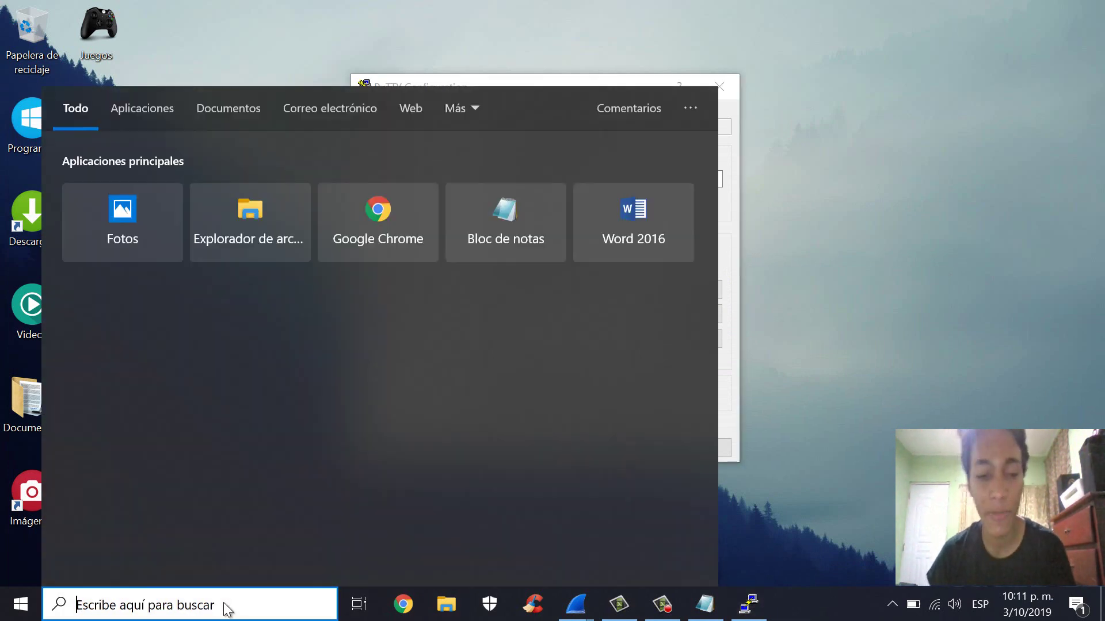
type("cmd")
key("Return")
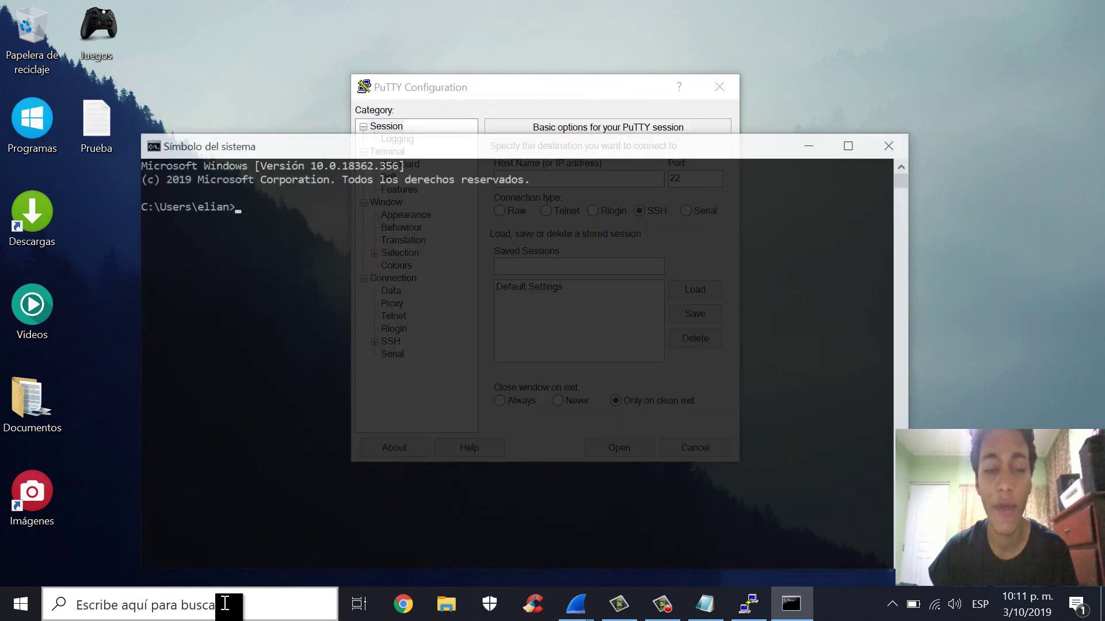
type("ipnc")
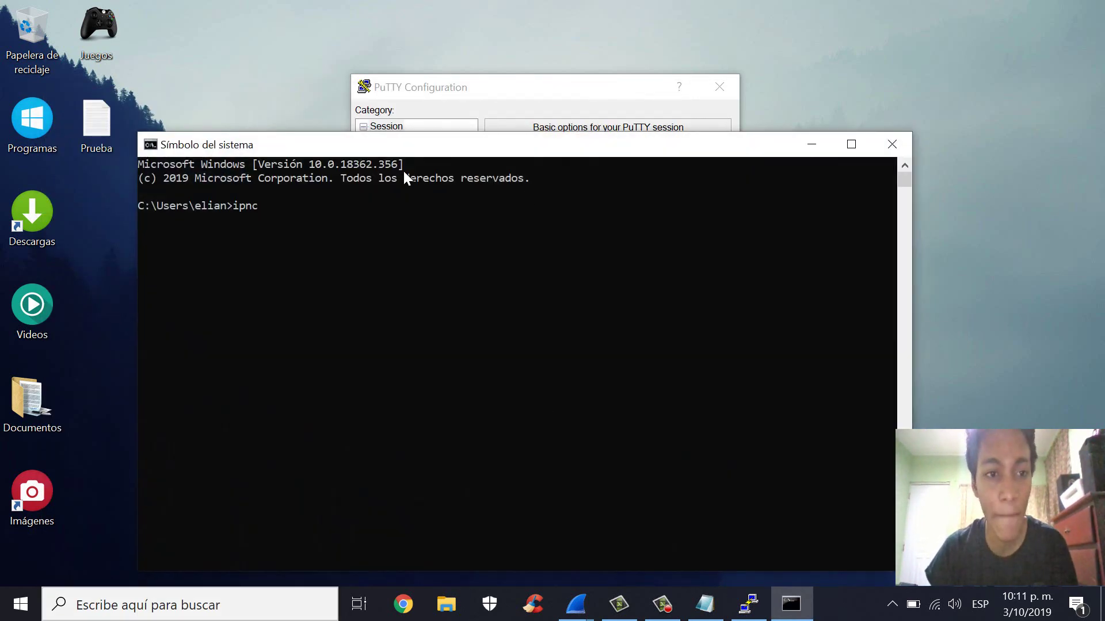
key("BackSpace")
key("BackSpace")
type("config &")
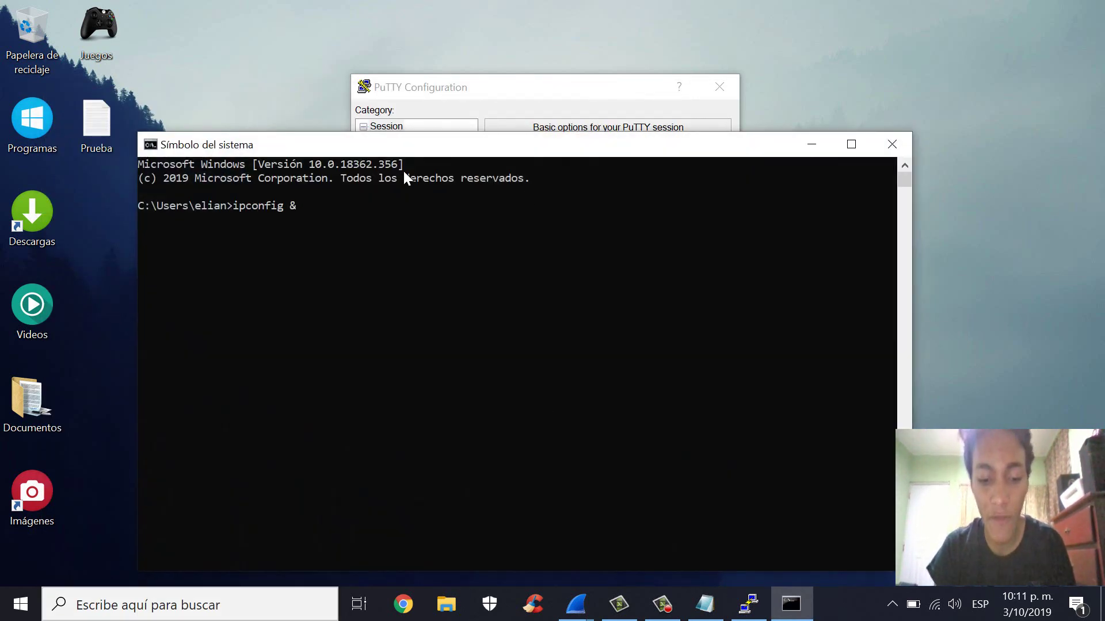
key("BackSpace")
type("/all")
key("Return")
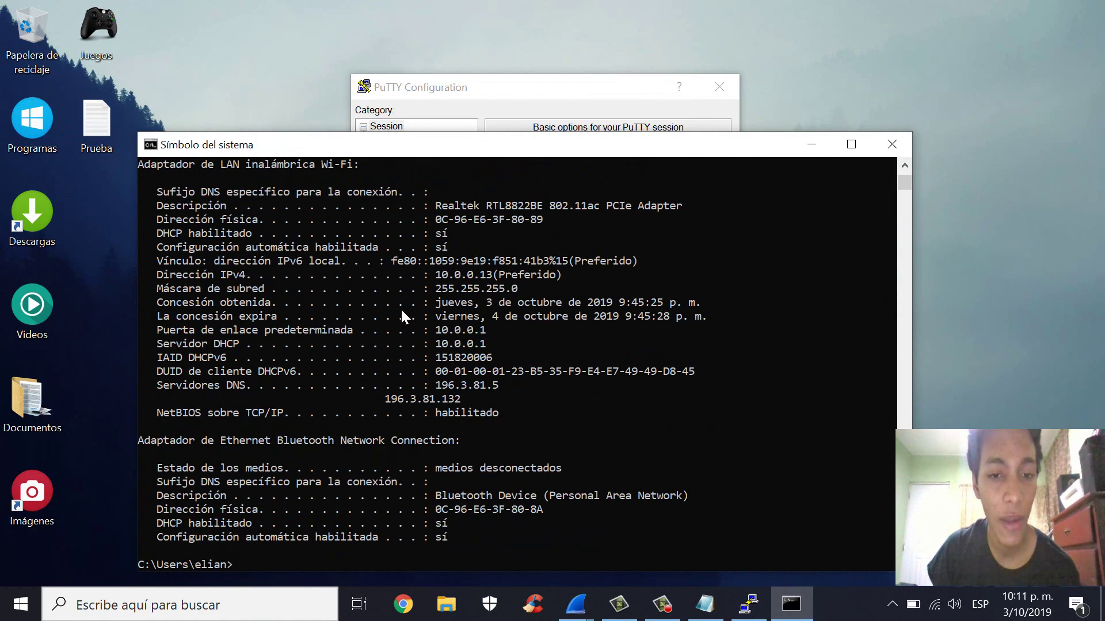
- Copy the default gateway address 10.0.0.1 and close Command Prompt
left_click(483, 333)
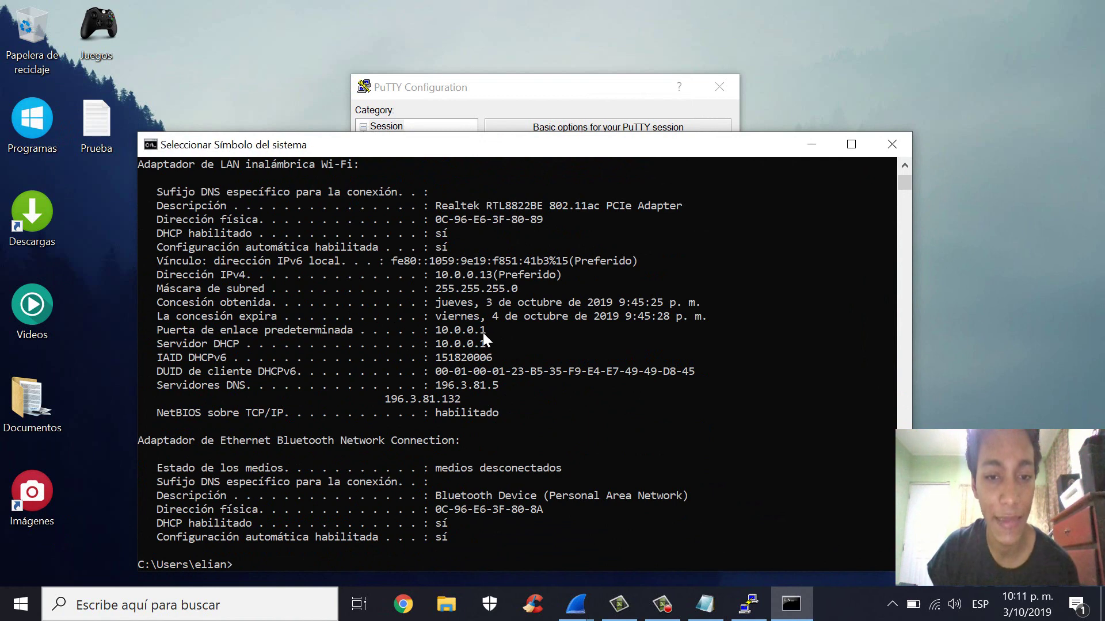
key("ctrl+c")
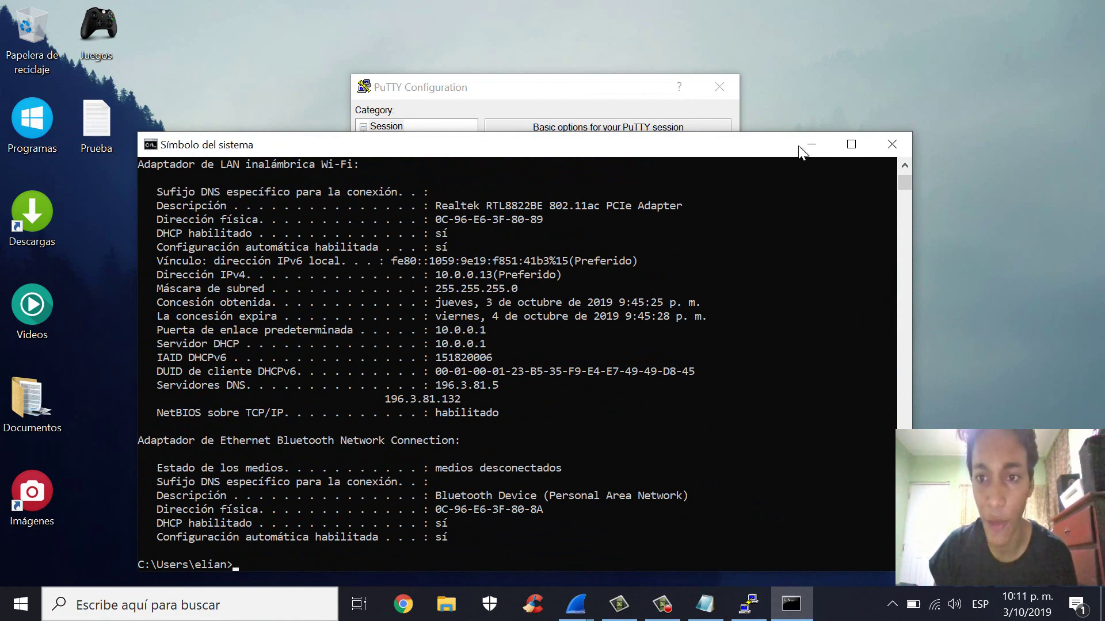
left_click(891, 144)
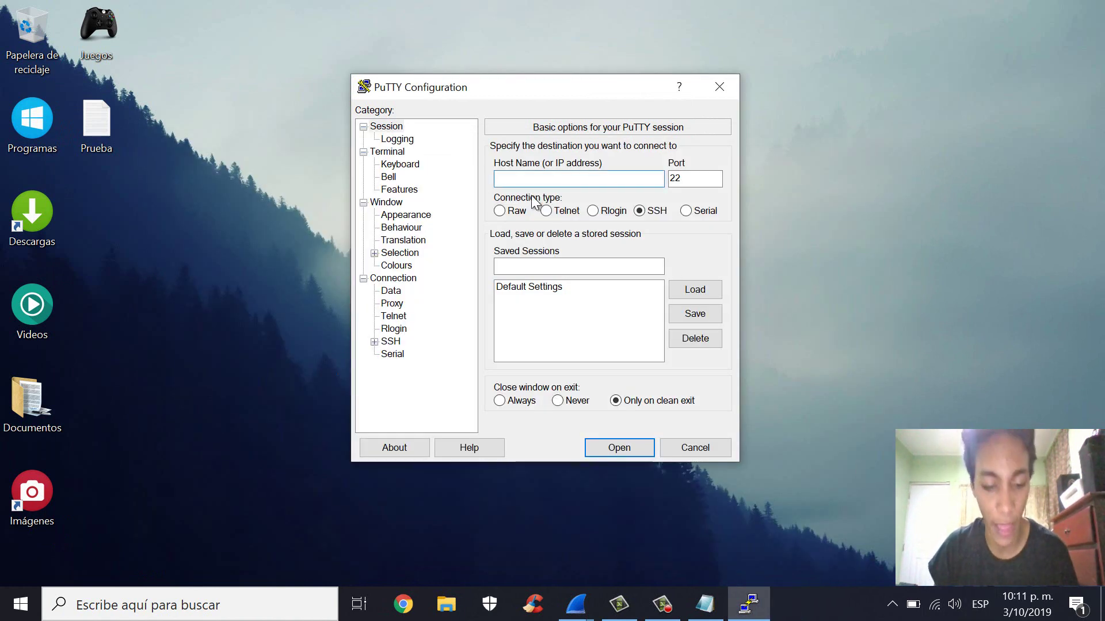
- Configure PuTTY for Telnet to host 10.0.0.1 on port 23, then return to Wireshark
key("ctrl+v")
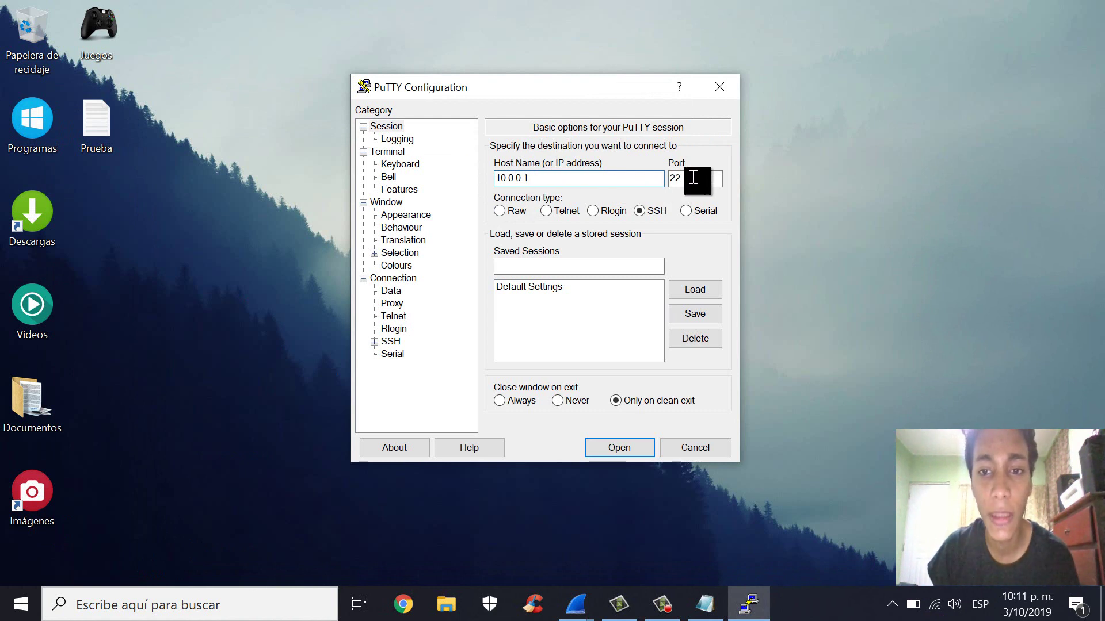
left_click(698, 177)
key("BackSpace")
type("3")
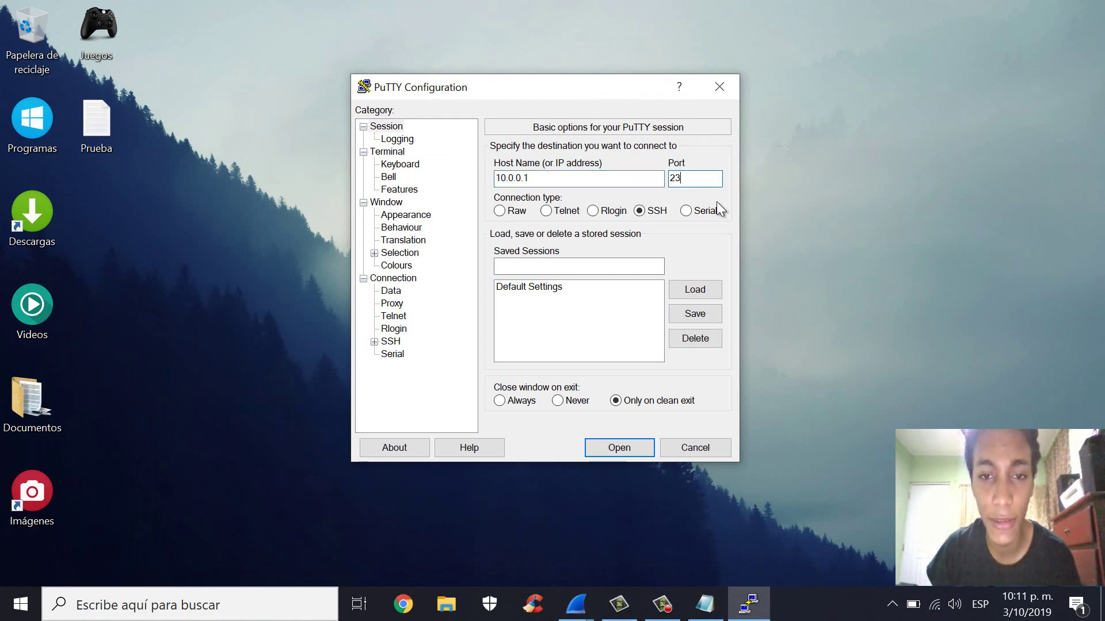
left_click(546, 211)
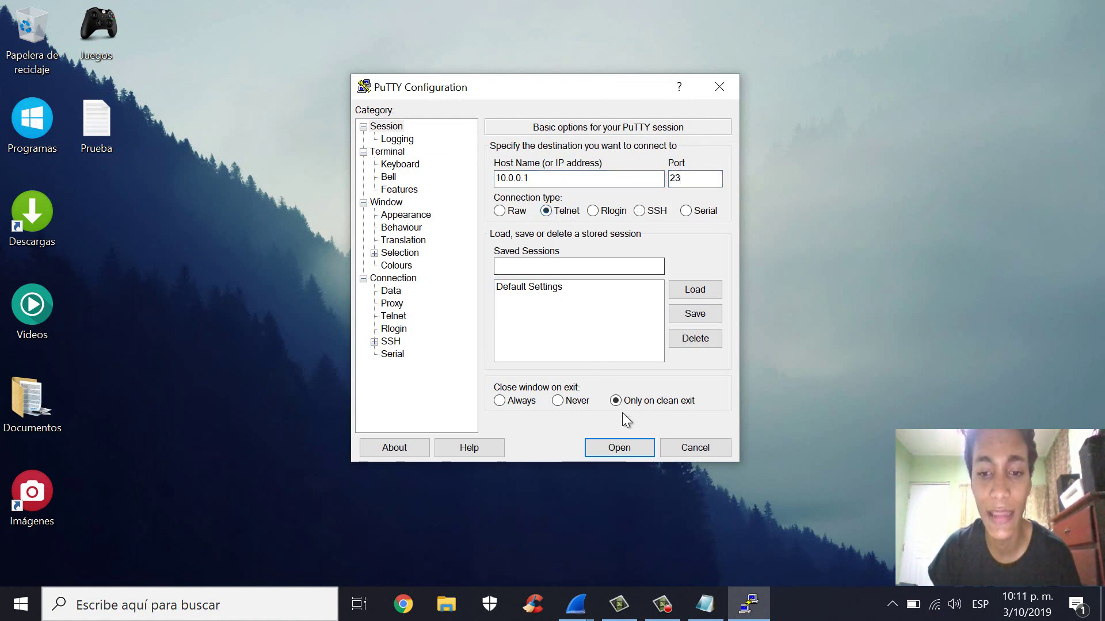
mouse_move(575, 604)
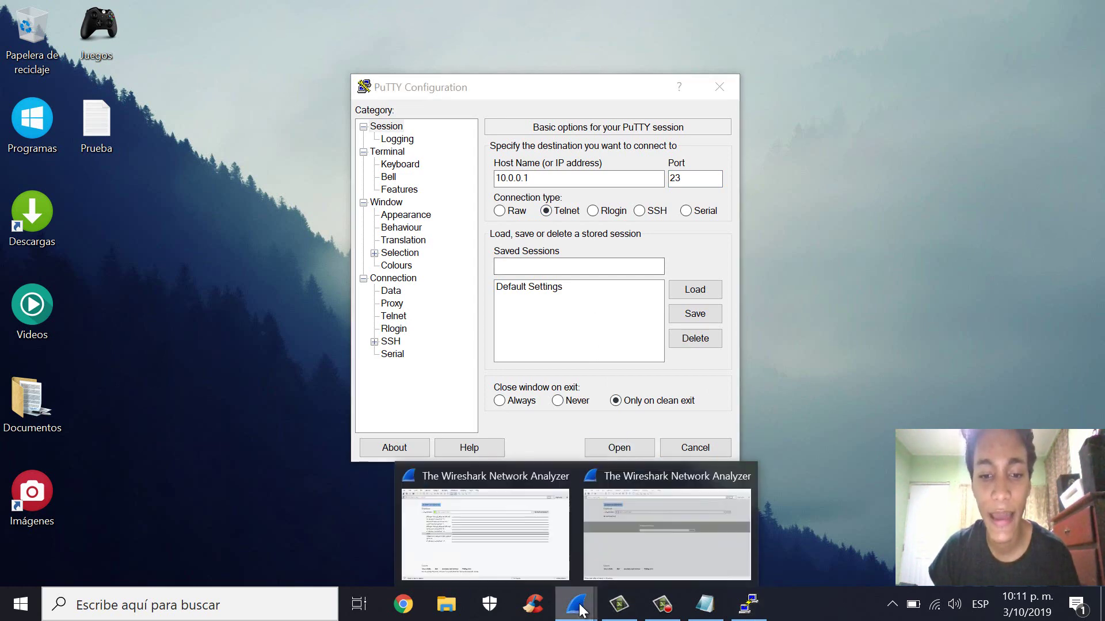
left_click(523, 553)
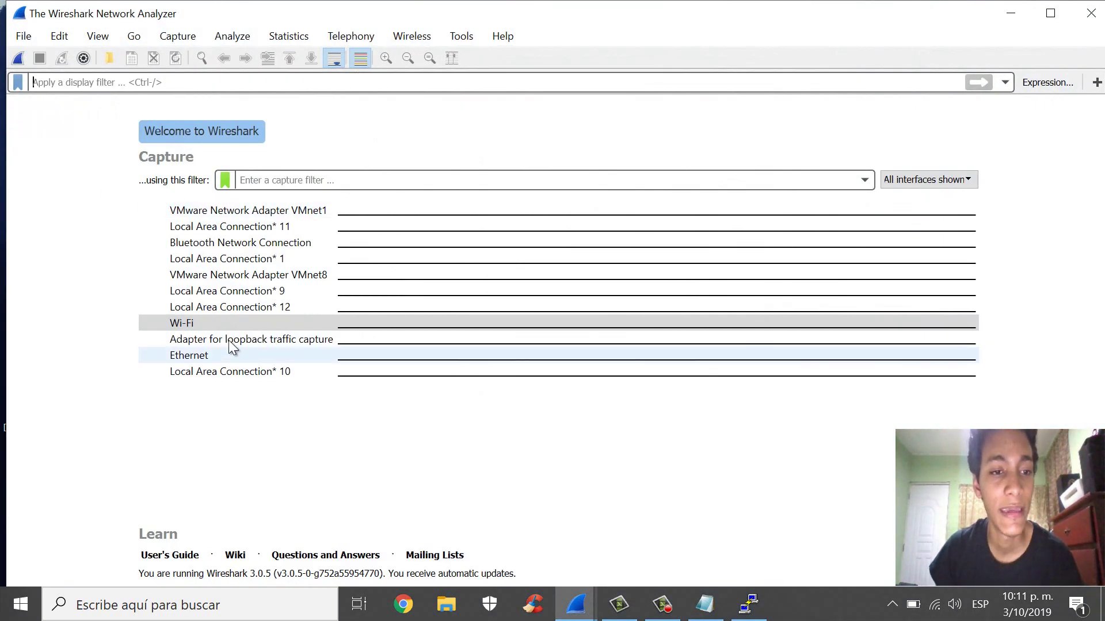
- Start a Wi-Fi capture, stop it, dismiss the no-packets notice, and restart capturing
double_click(196, 322)
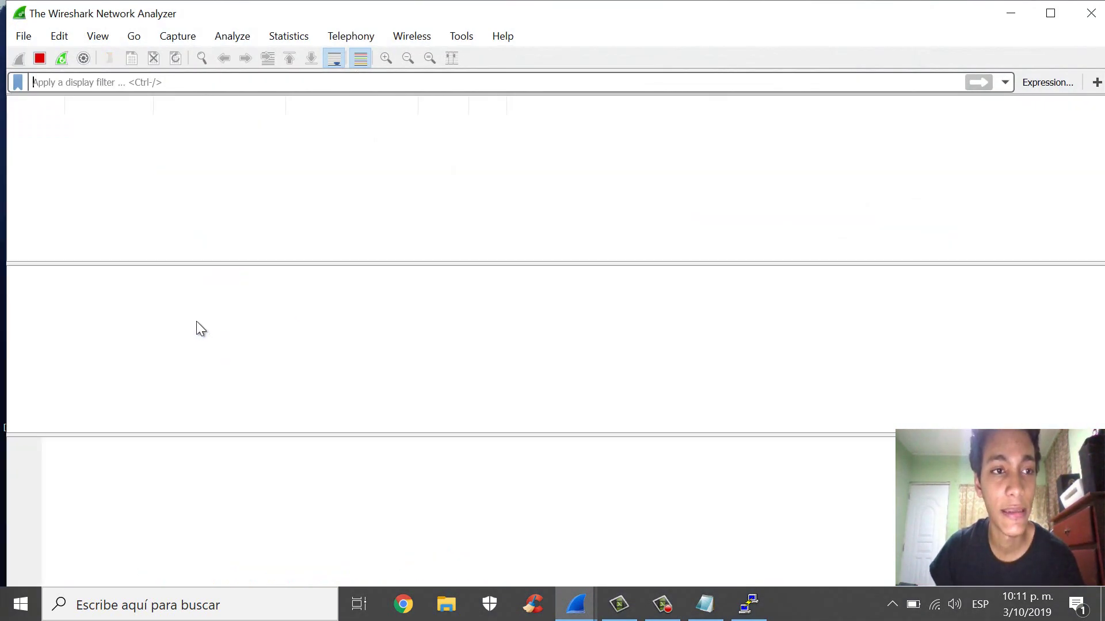
left_click(33, 61)
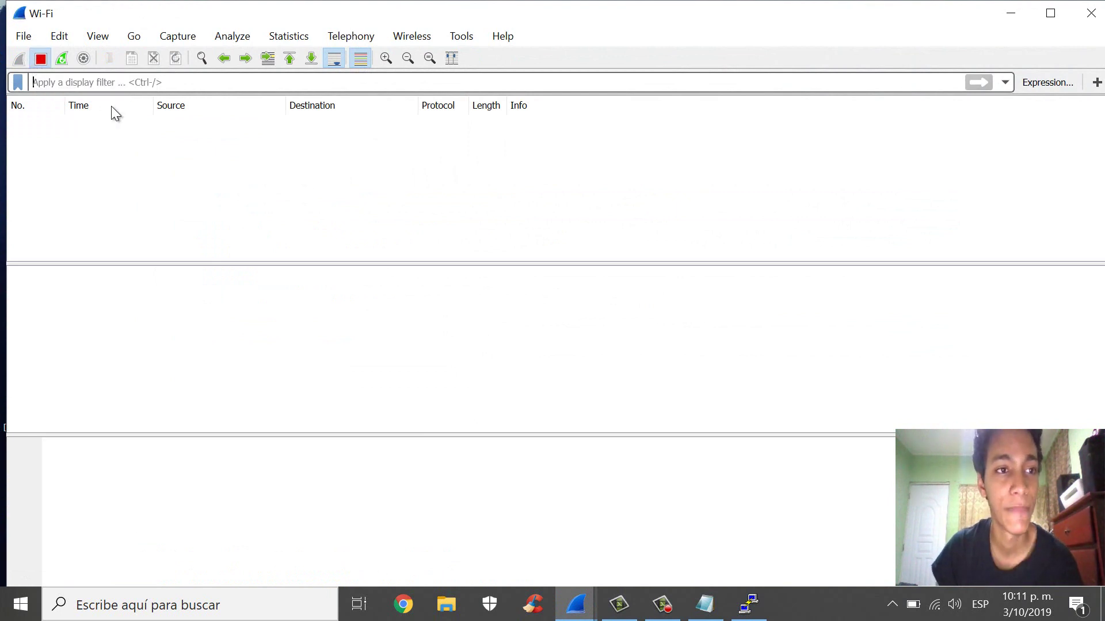
left_click(685, 408)
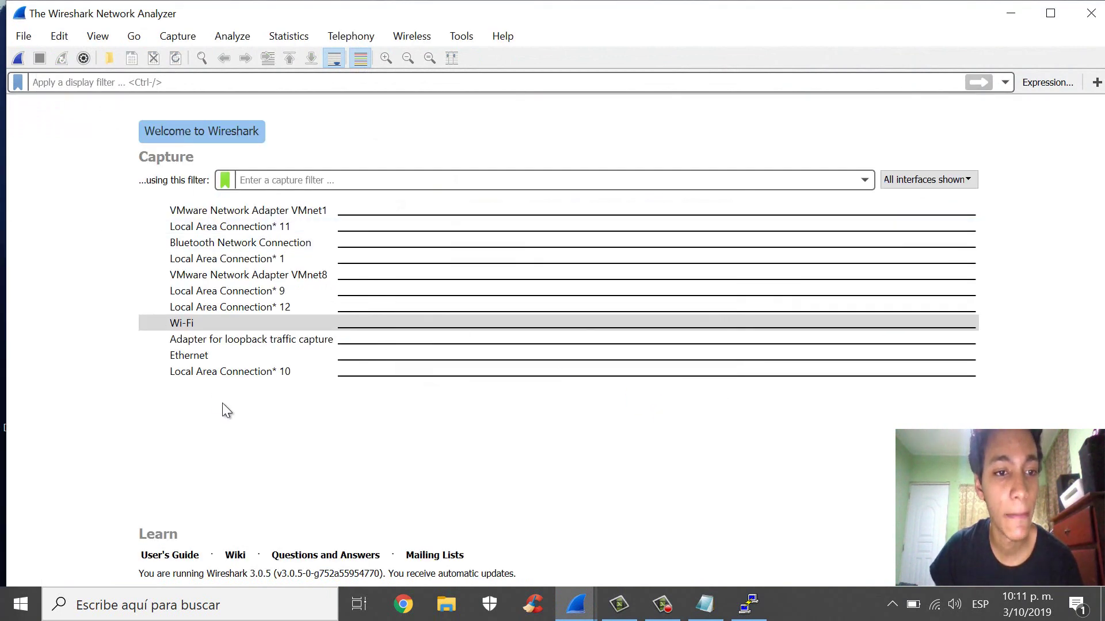
double_click(220, 322)
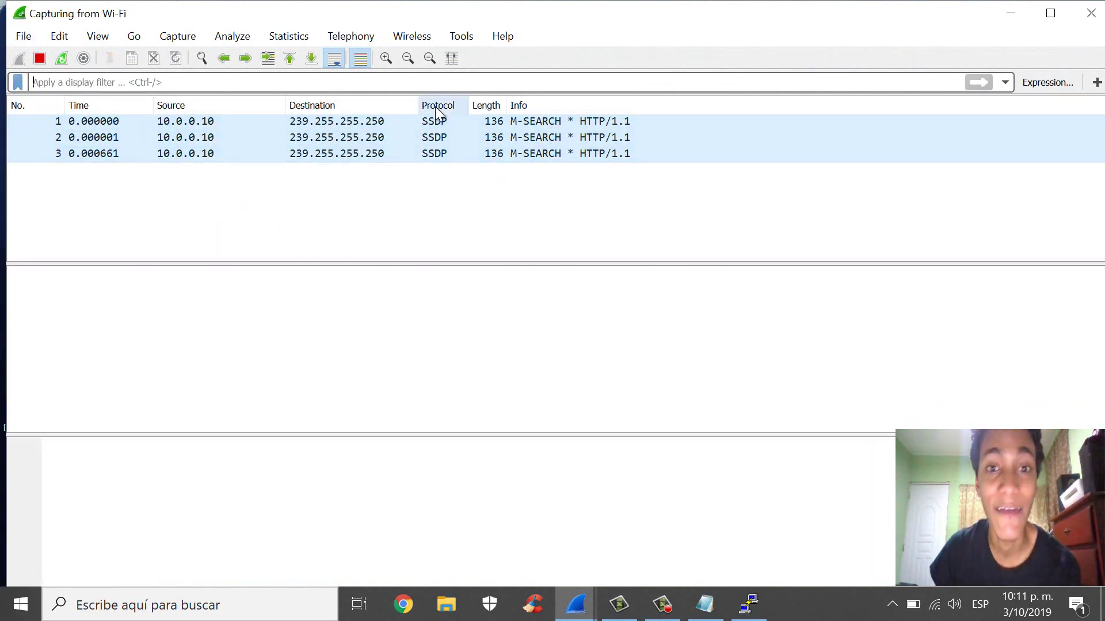
- Apply the 'telnet' display filter to the packet list
left_click(104, 83)
type("telnetl")
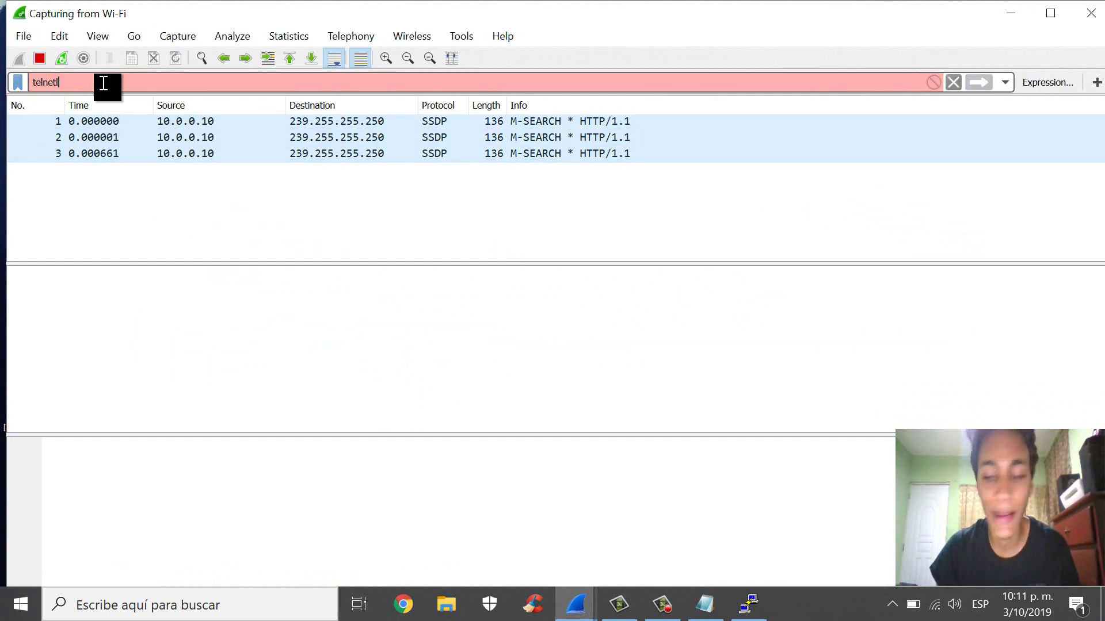
key("BackSpace")
key("Return")
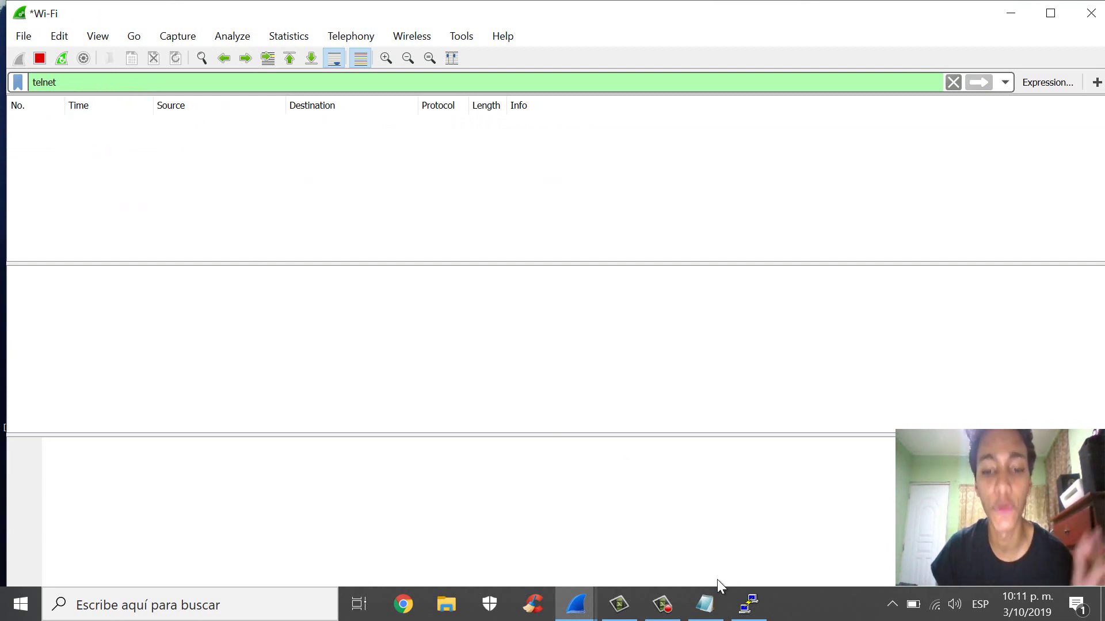
- Open the Telnet session to 10.0.0.1 and move the terminal aside to show captured TELNET packets
left_click(748, 604)
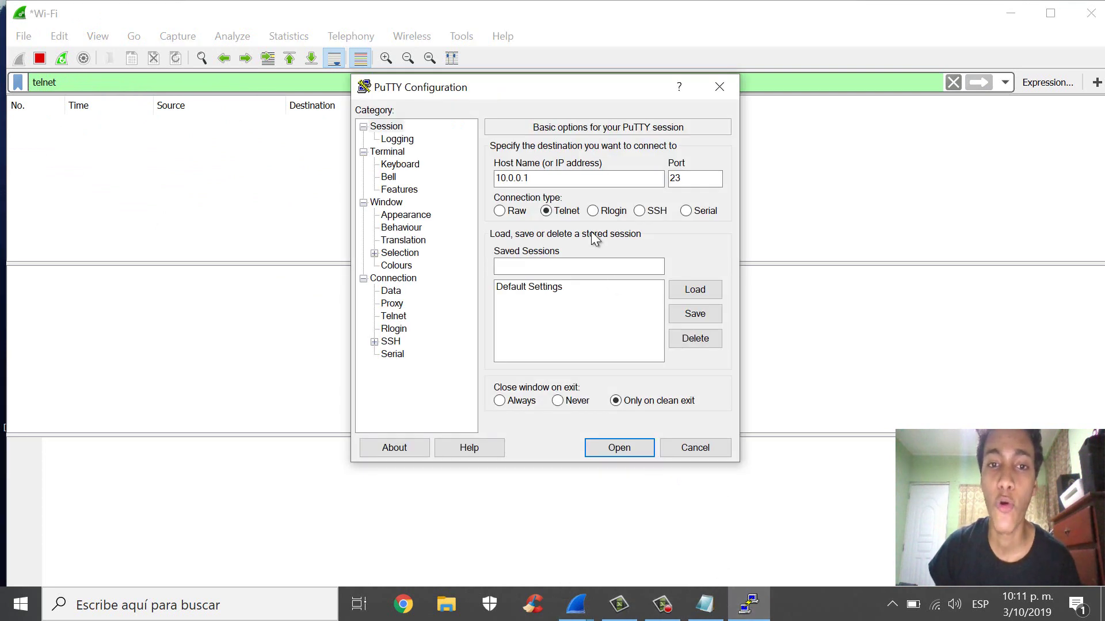
left_click_drag(526, 97, 780, 72)
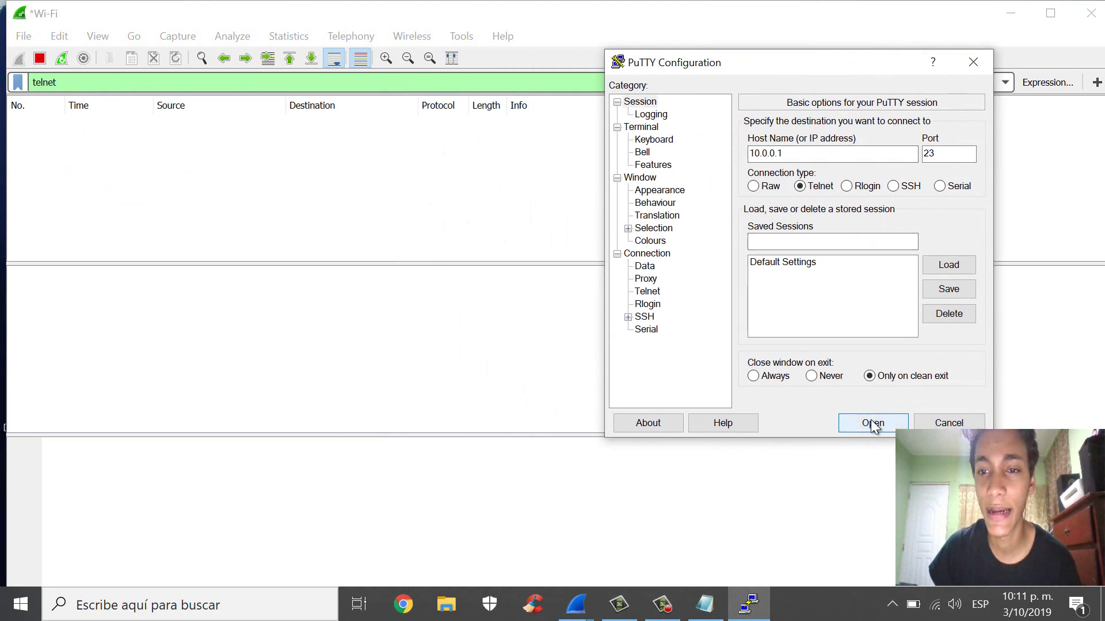
left_click(871, 424)
left_click_drag(357, 126, 730, 87)
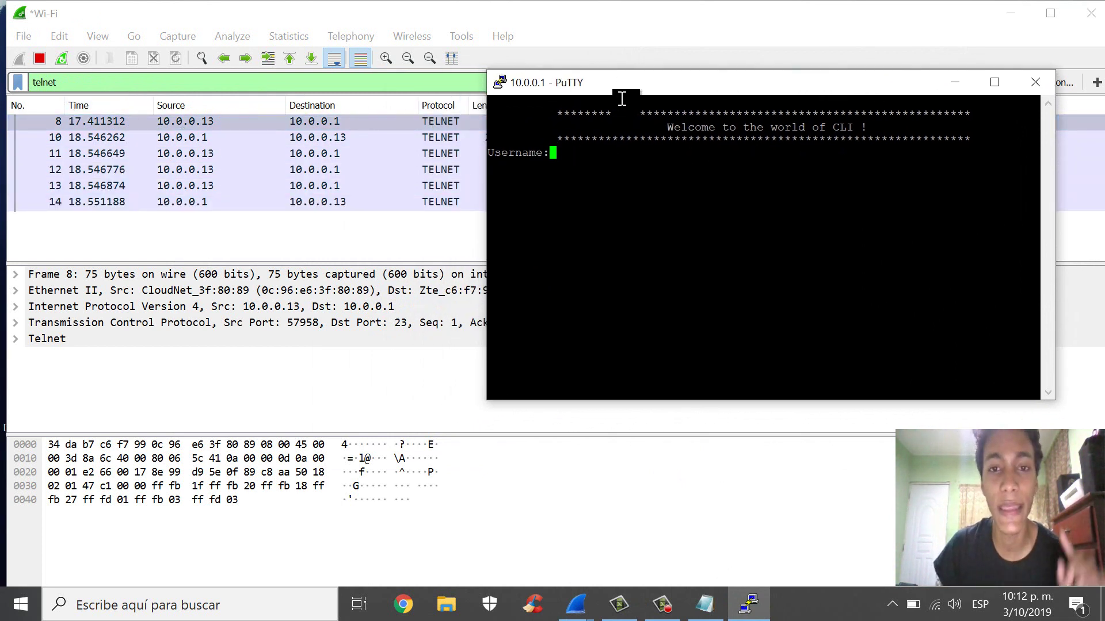
left_click_drag(696, 78, 756, 75)
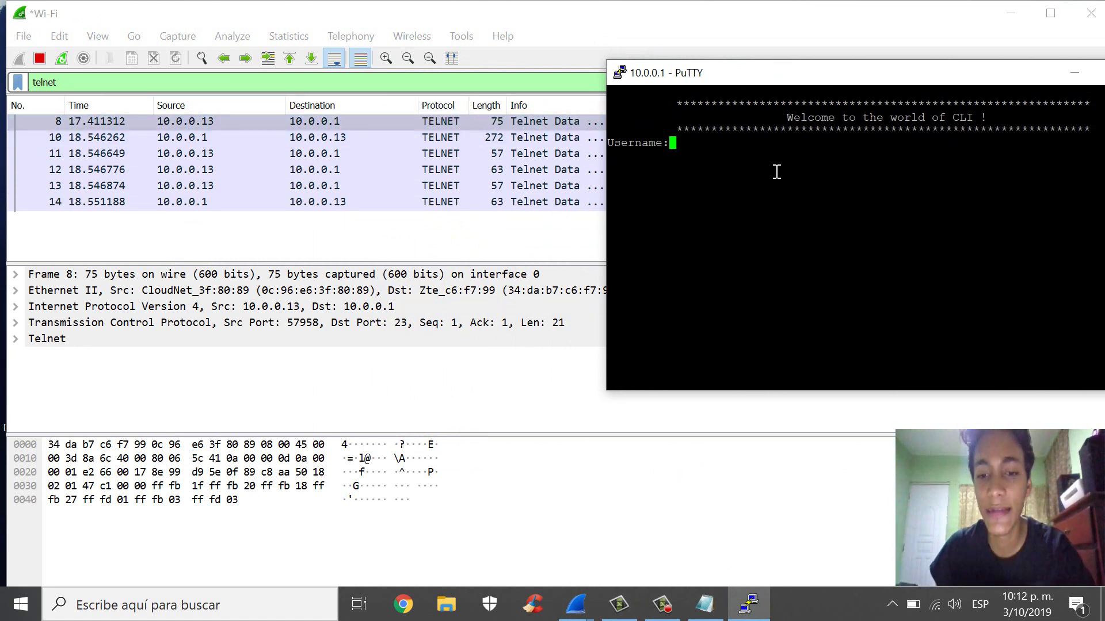
mouse_move(712, 608)
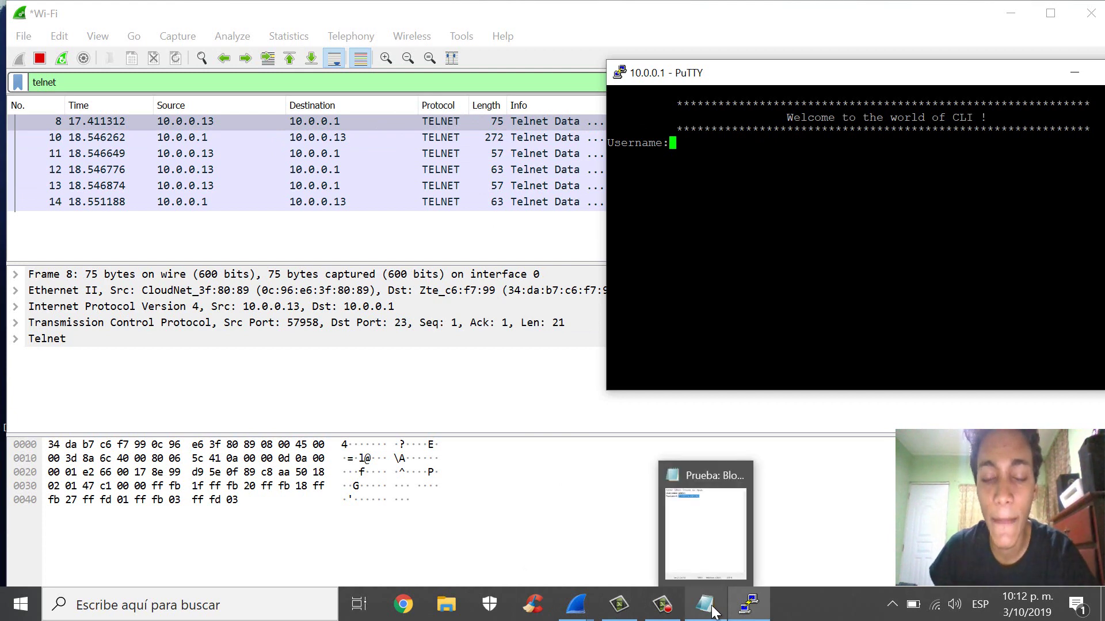
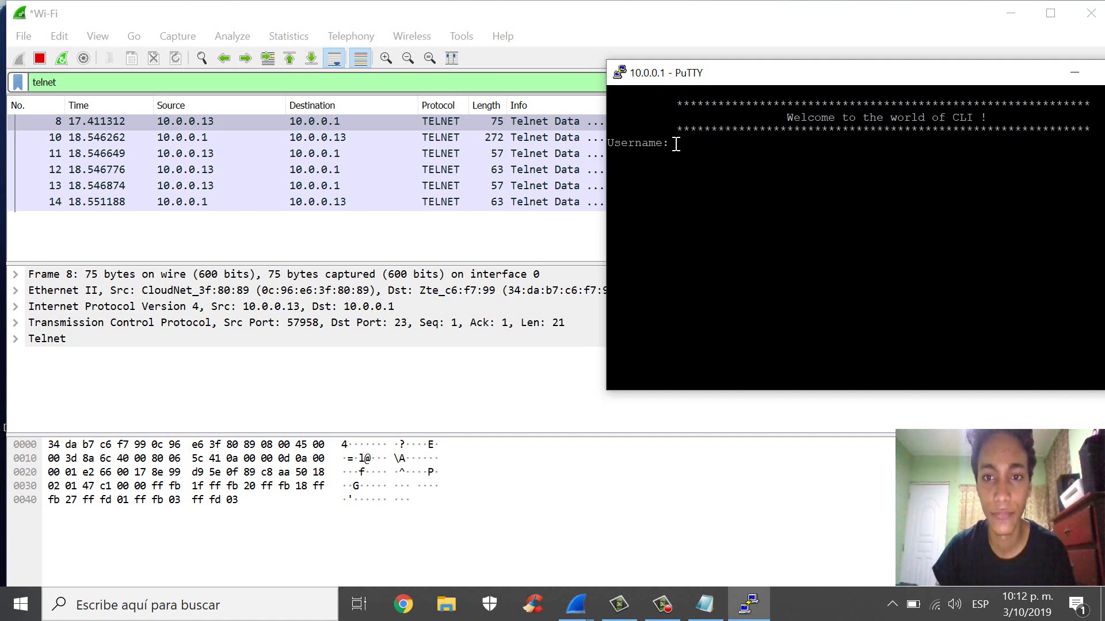
- Log in to the telnet device at the PuTTY prompt with the username and password
type("admin")
key("Return")
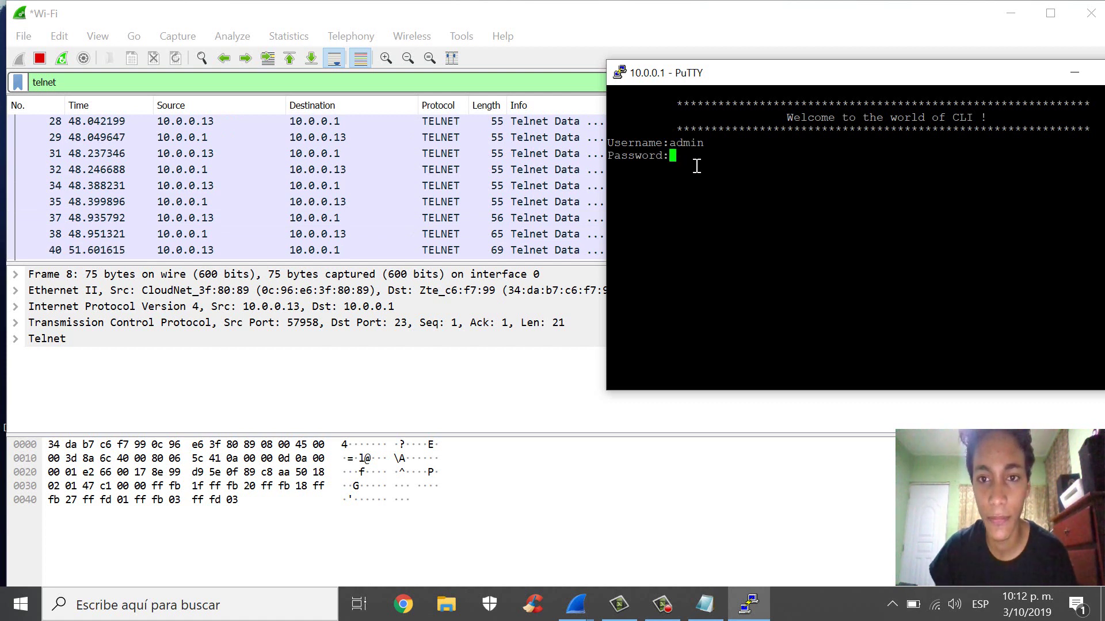
key("Return")
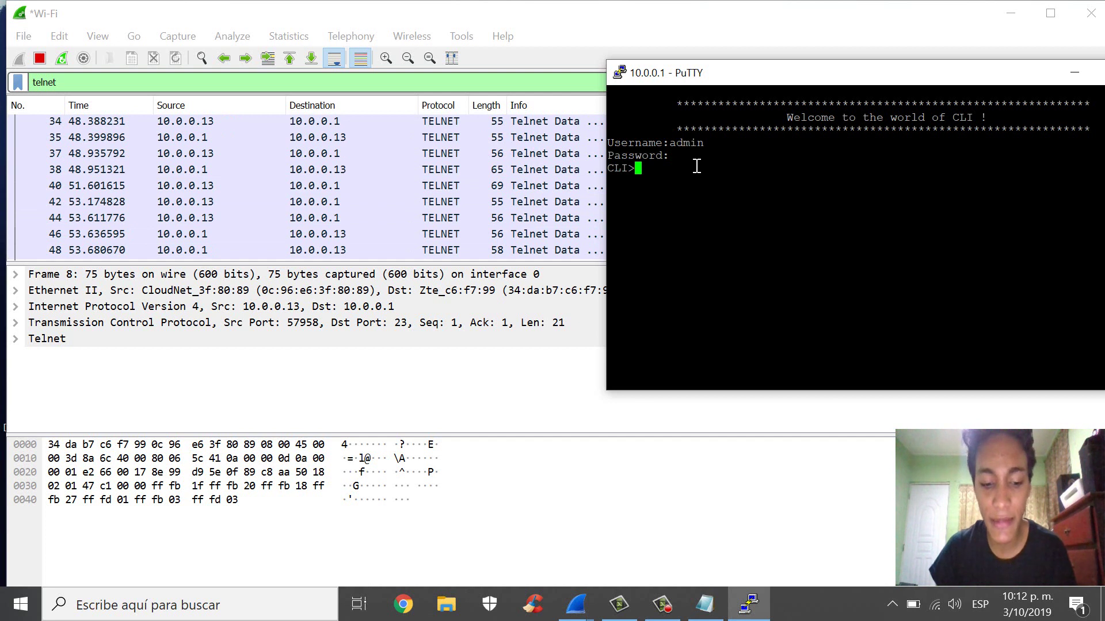
- Enter privileged mode with enable and its password, then return to Wireshark
type("enable")
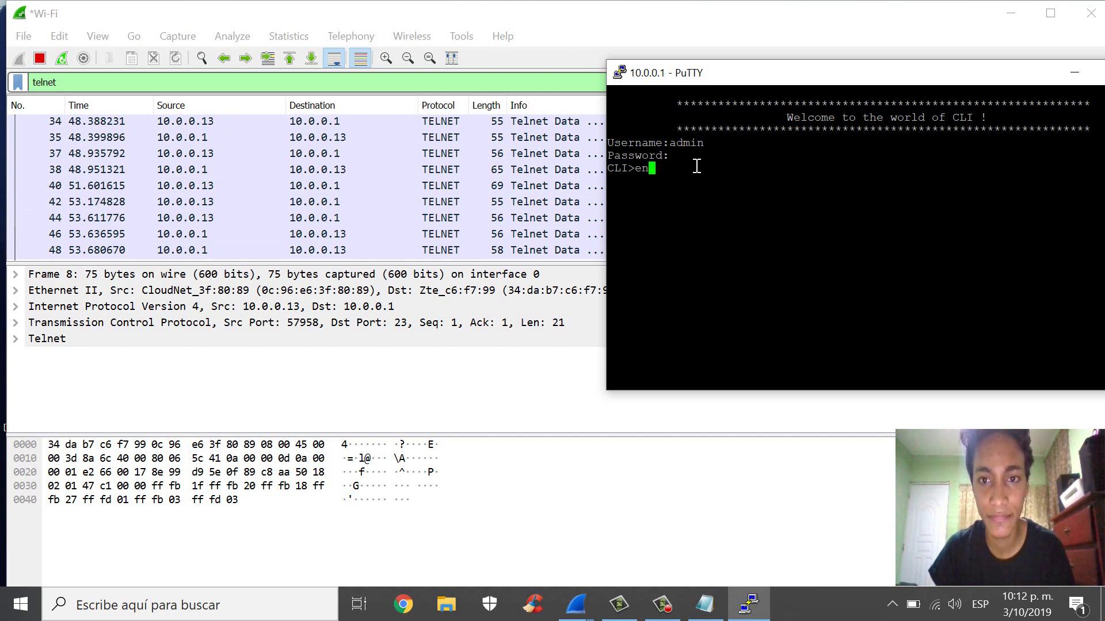
key("Return")
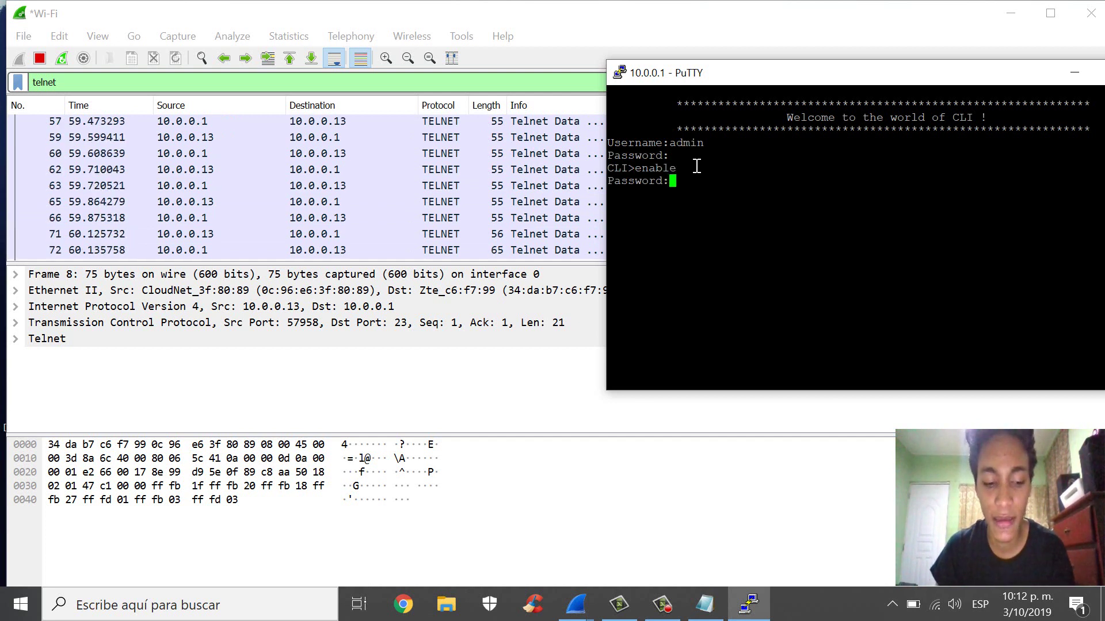
key("Return")
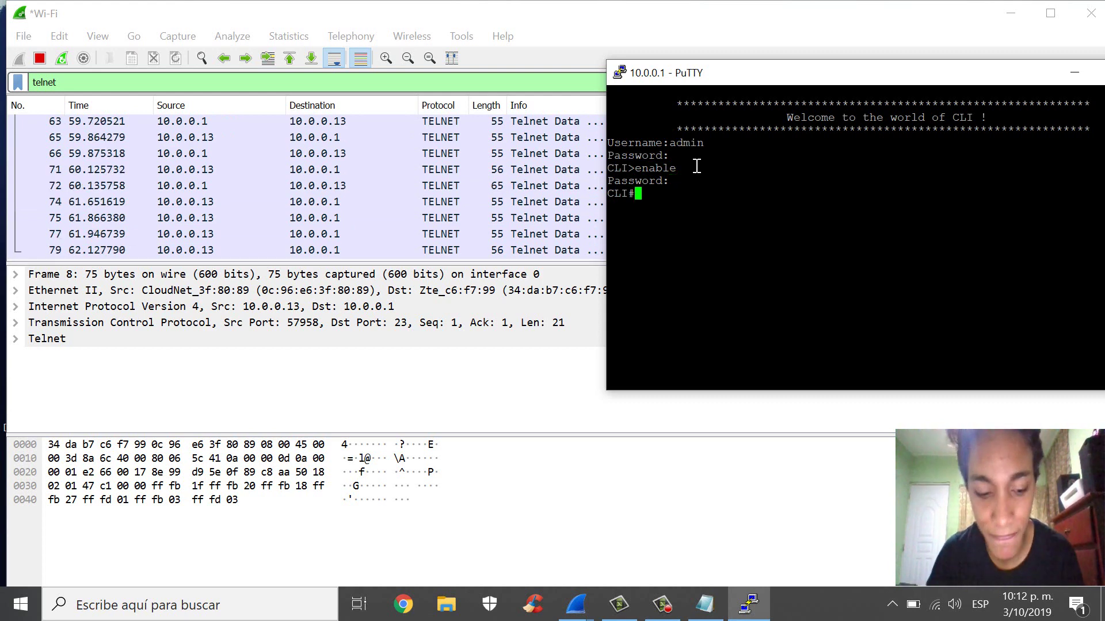
type("sh")
key("alt+Tab")
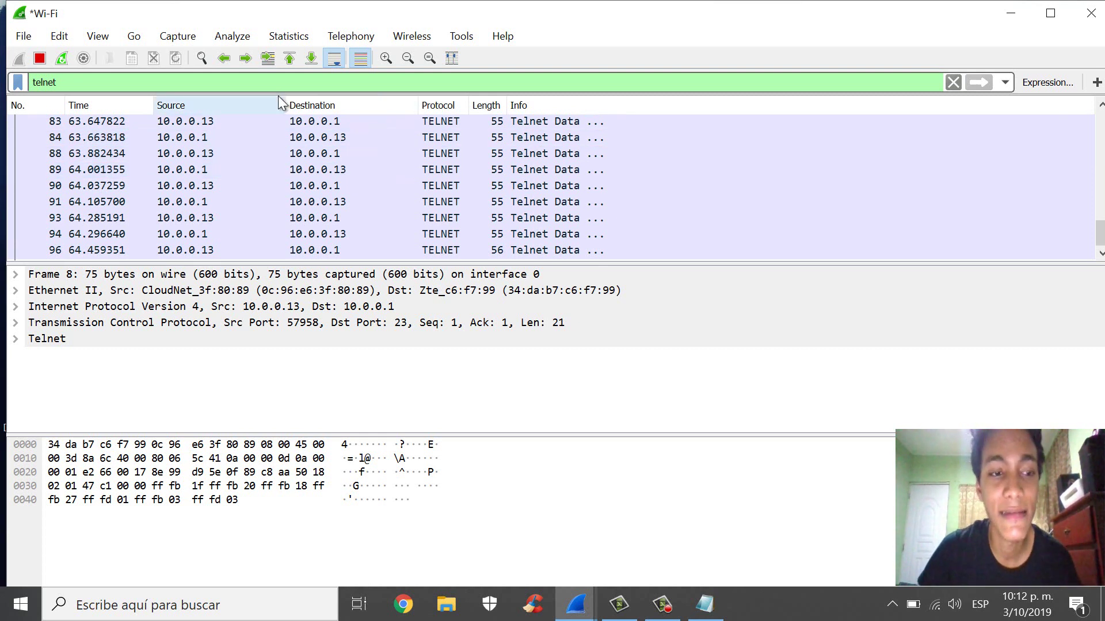
- Scroll the telnet-filtered packet list back to the top so packet 8 shows
scroll(211, 182, "up", 15)
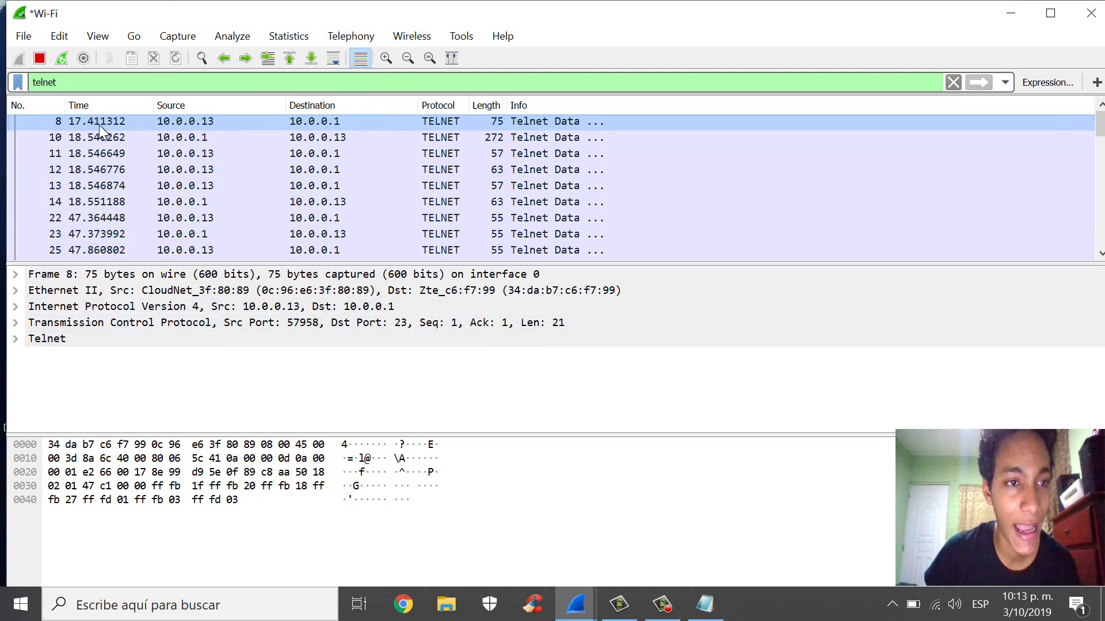
- Expand packet 8's Telnet details, then select packet 10 with the server's welcome banner
left_click(16, 340)
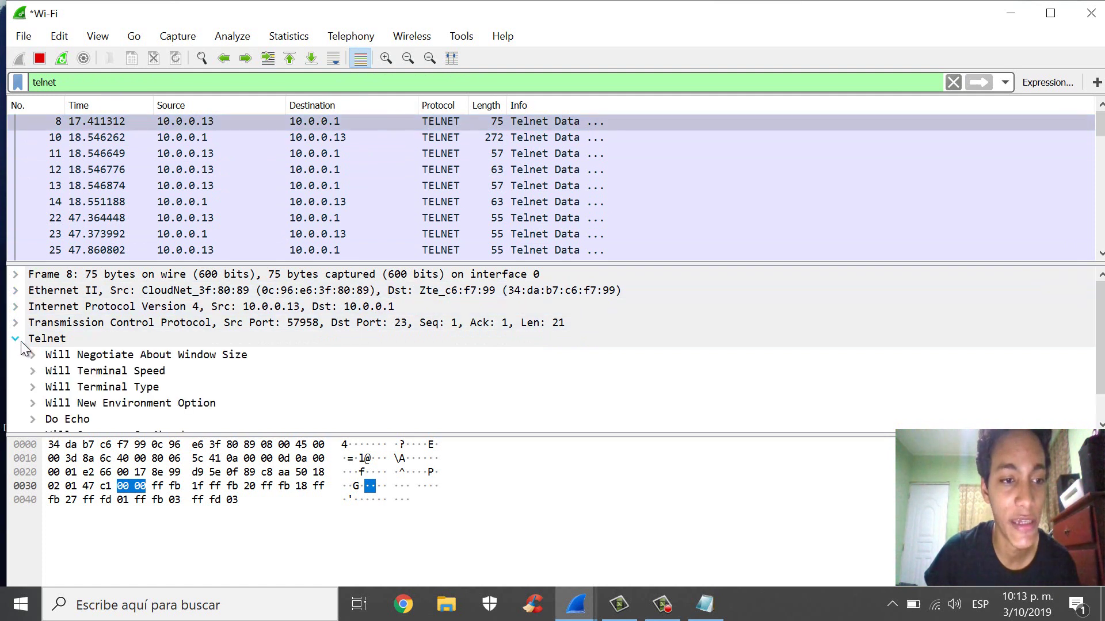
scroll(86, 370, "down", 1)
scroll(66, 343, "up", 1)
scroll(65, 344, "down", 1)
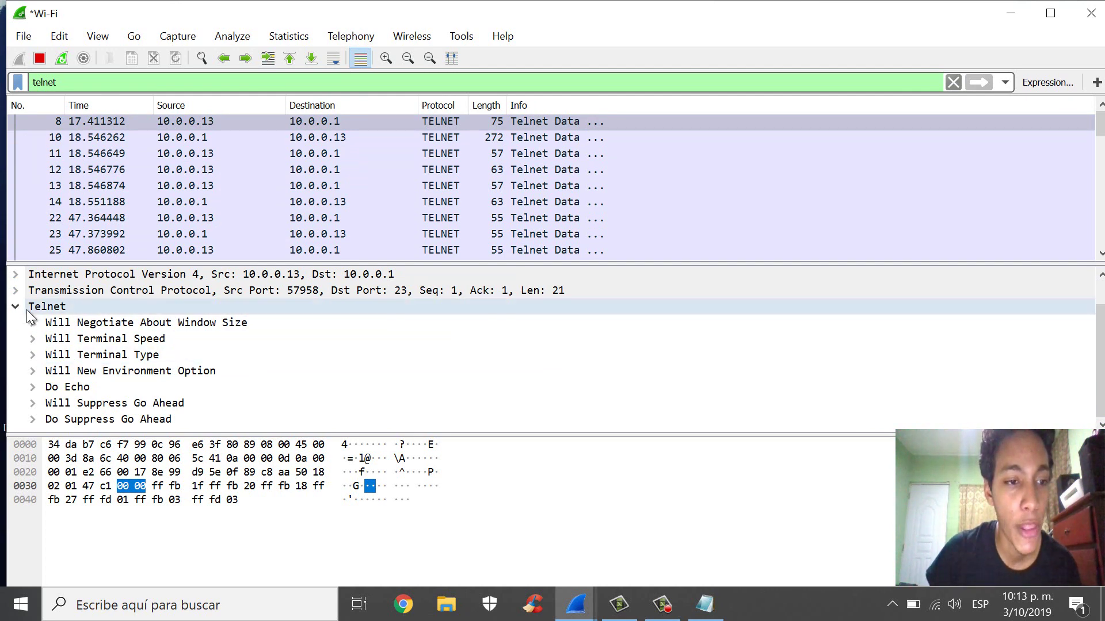
left_click(99, 141)
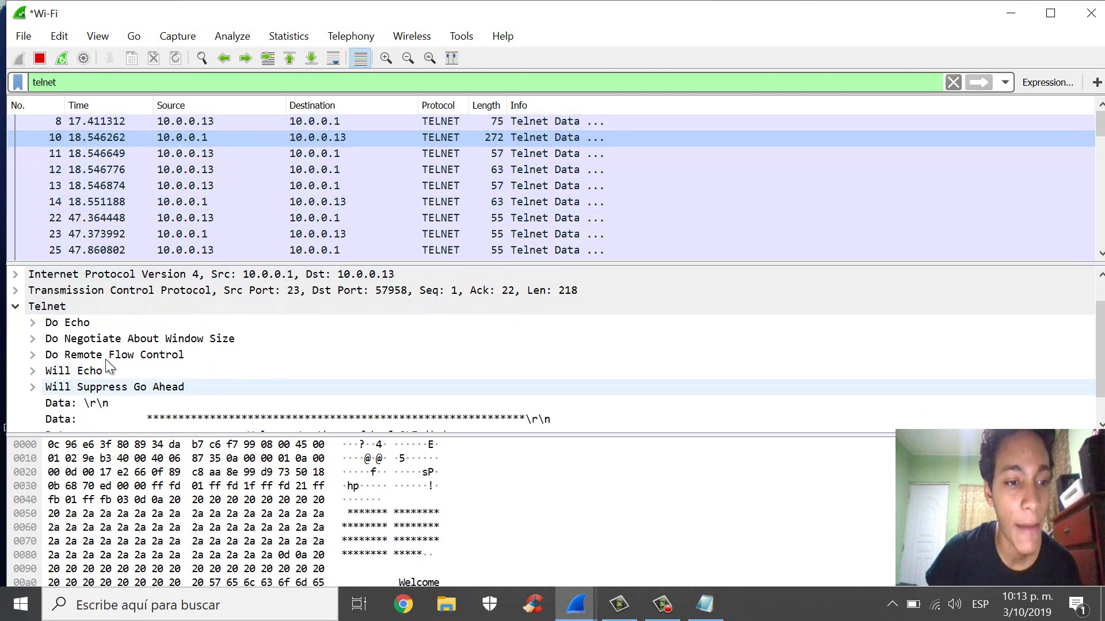
scroll(100, 357, "down", 1)
scroll(77, 346, "up", 1)
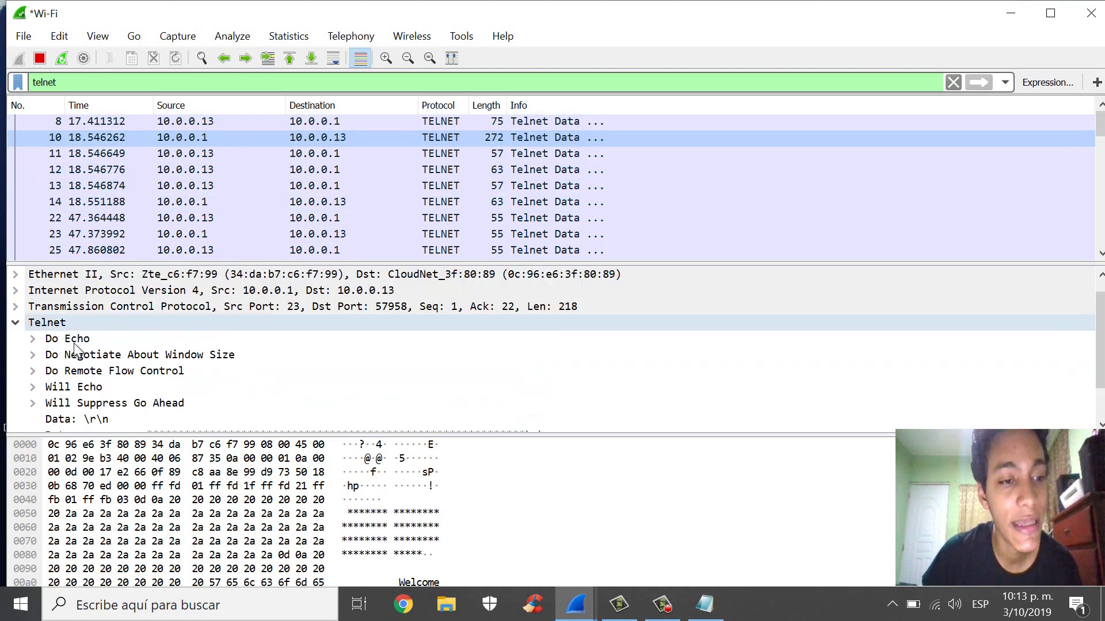
scroll(57, 406, "down", 1)
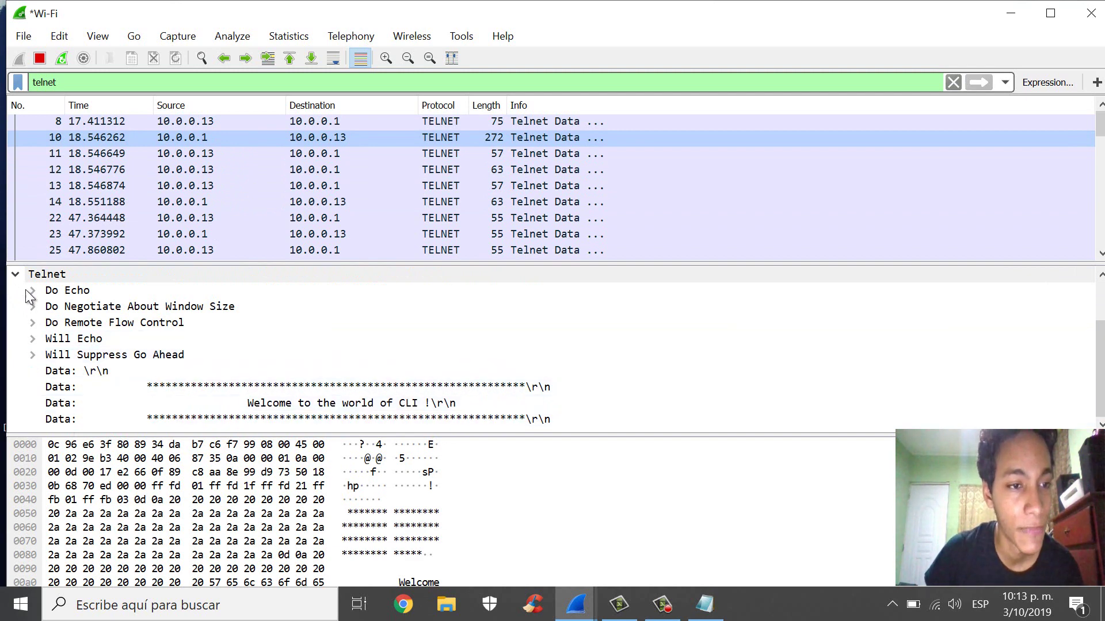
left_click(15, 275)
left_click(15, 342)
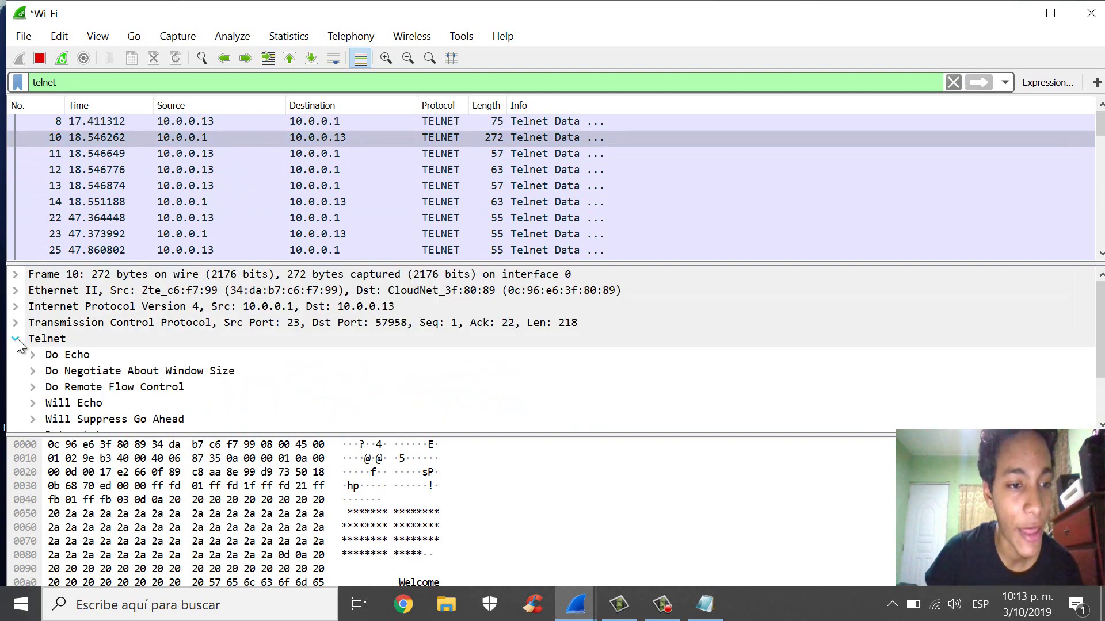
scroll(77, 407, "down", 2)
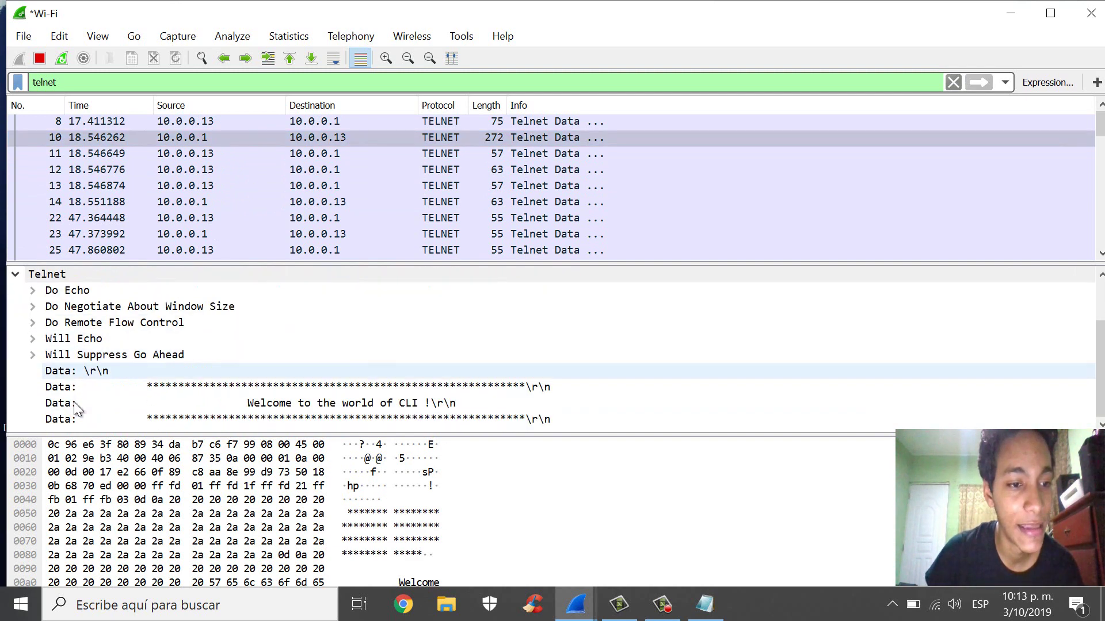
left_click(34, 356)
left_click(33, 355)
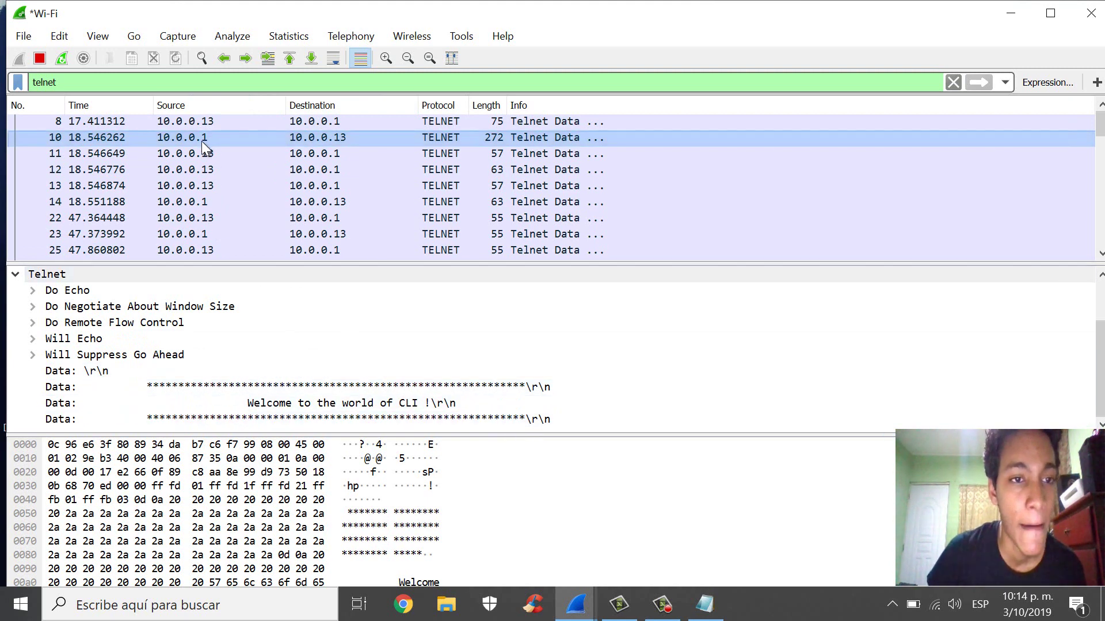
- Inspect negotiation packets 11–14 up to the Username prompt, then packet 22 with the first typed letter
left_click(193, 155)
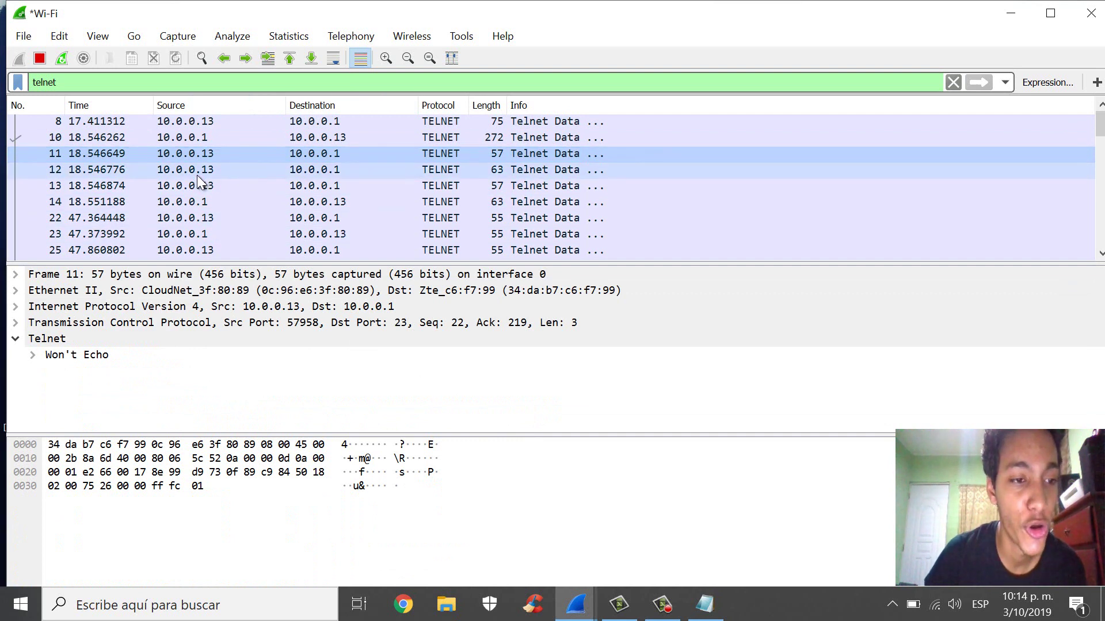
left_click(196, 172)
left_click(205, 183)
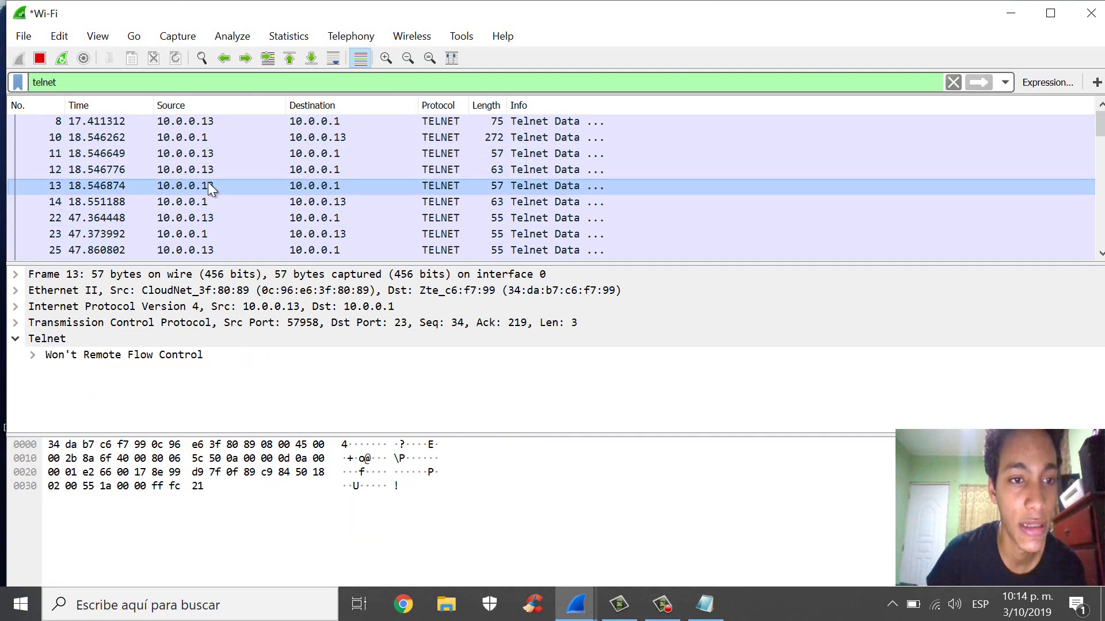
left_click(205, 202)
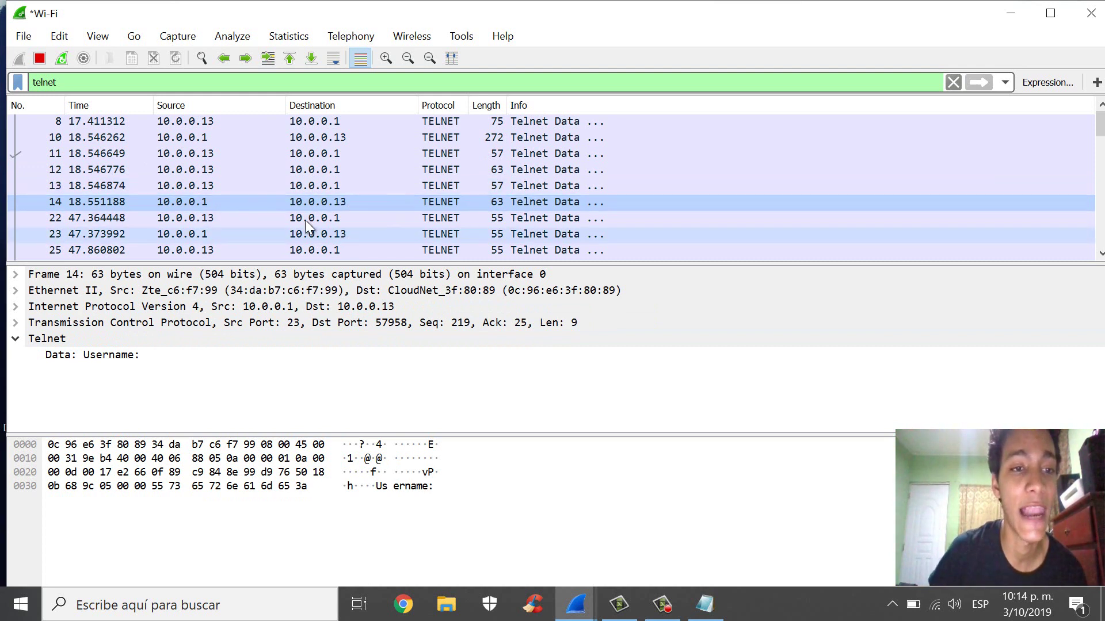
left_click(204, 224)
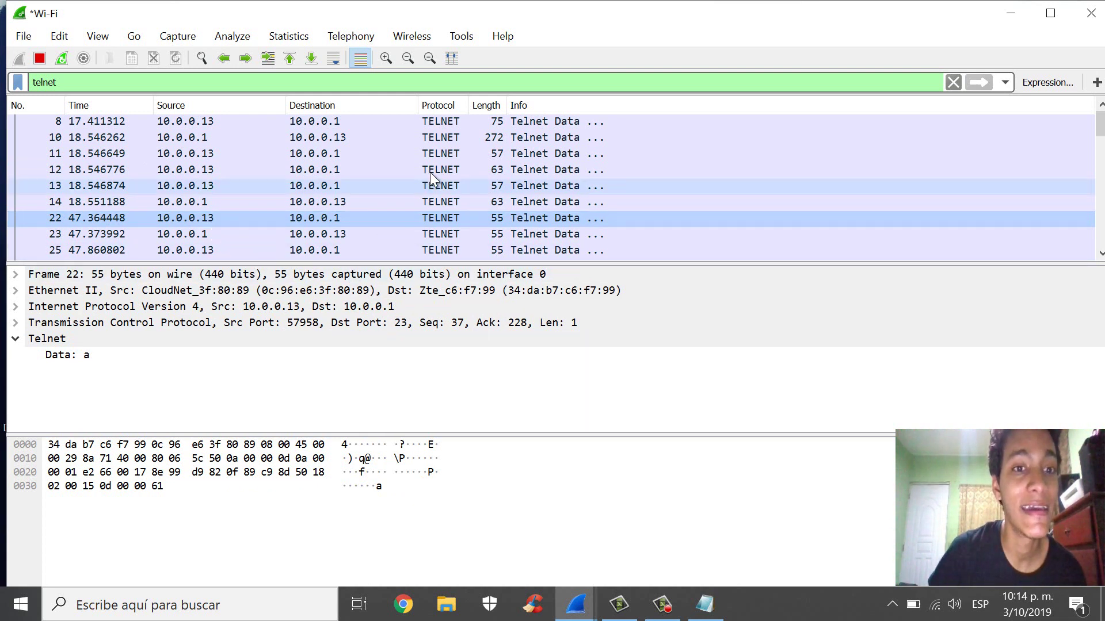
- Trace username packets 23 through 28, following the typed letters d and m
scroll(388, 167, "down", 1)
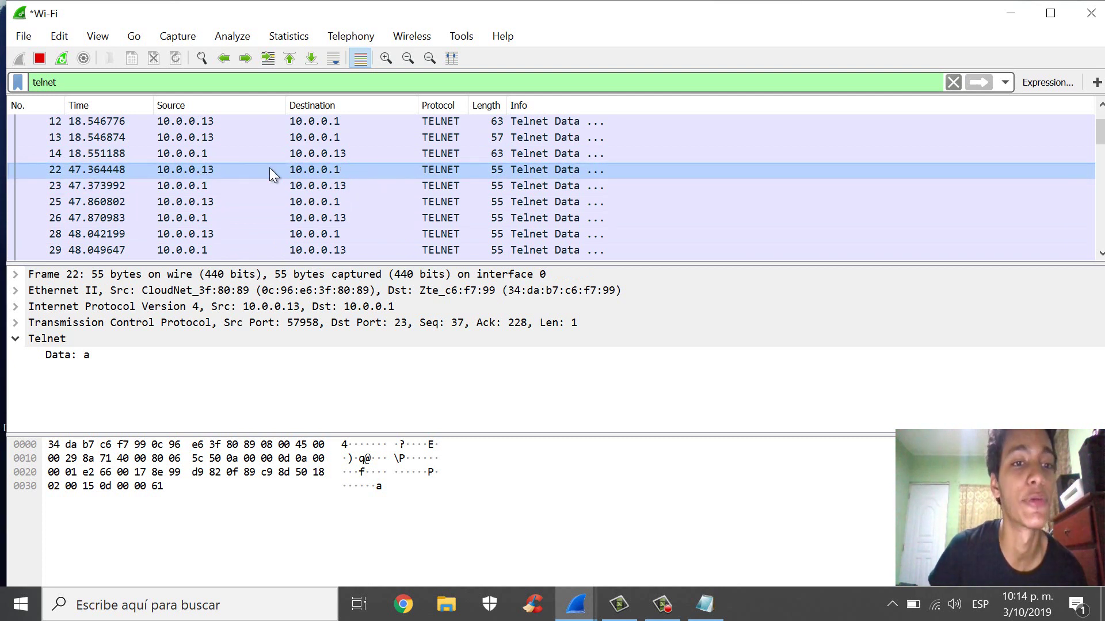
left_click(201, 187)
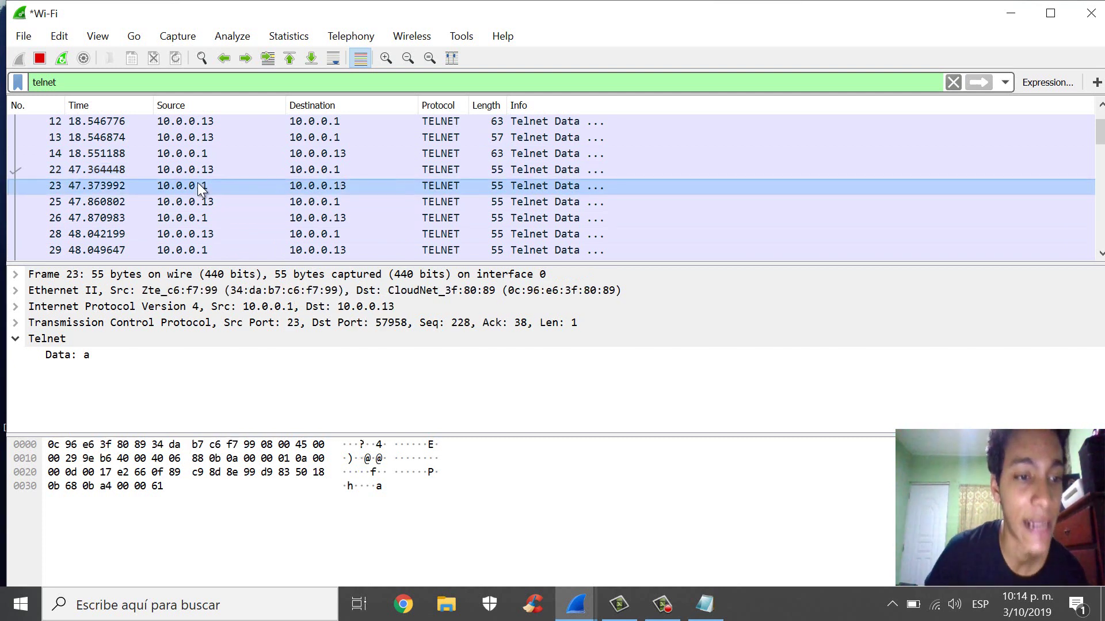
left_click(201, 217)
key("Up")
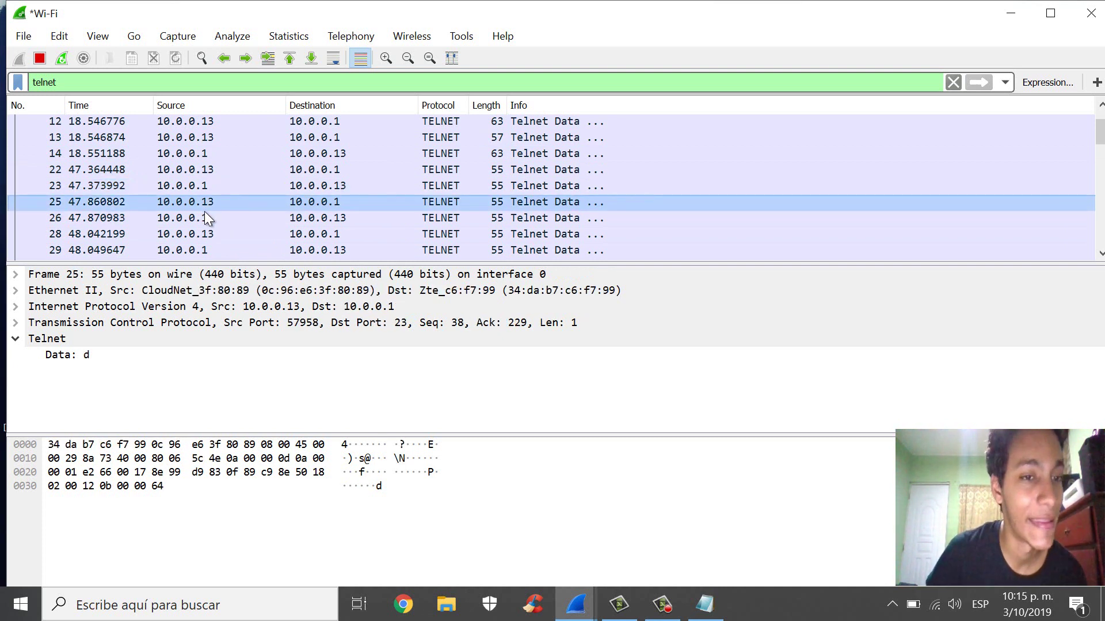
left_click(205, 221)
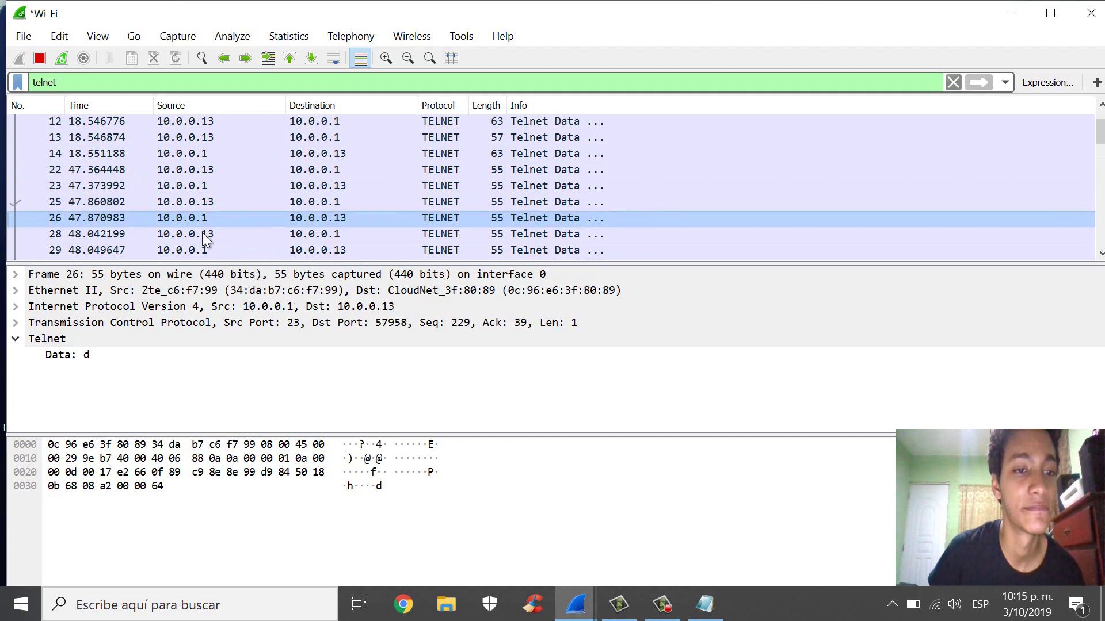
left_click(202, 232)
- Follow packets 31–37 for letters i and n, ending at packet 38's Password prompt
scroll(202, 225, "down", 1)
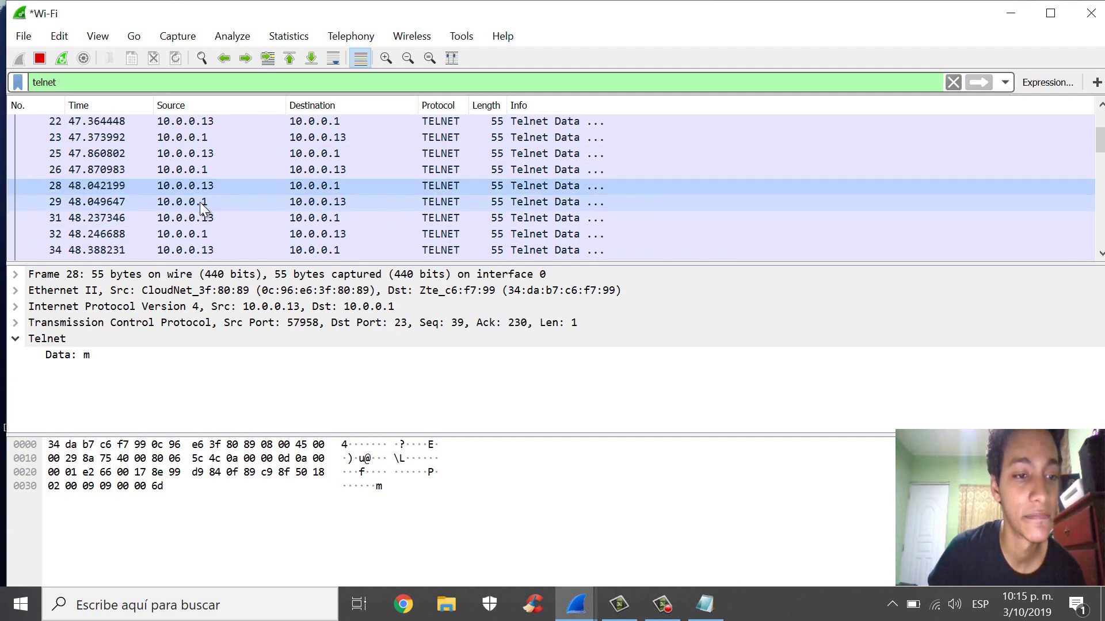
key("Down")
key("Down")
left_click(202, 233)
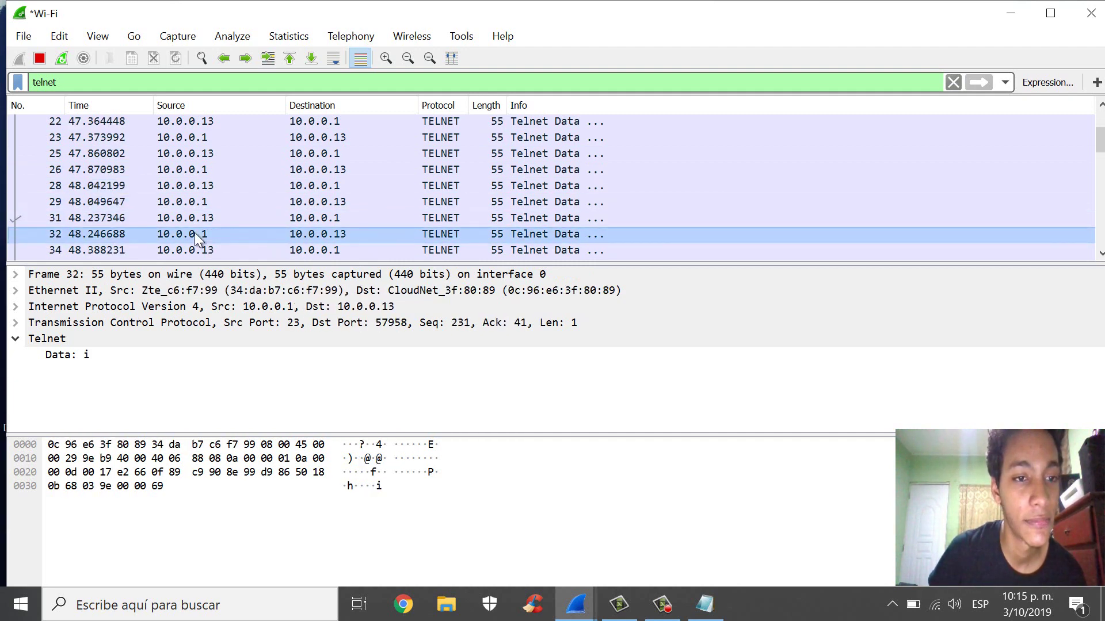
scroll(204, 236, "down", 1)
left_click(207, 154)
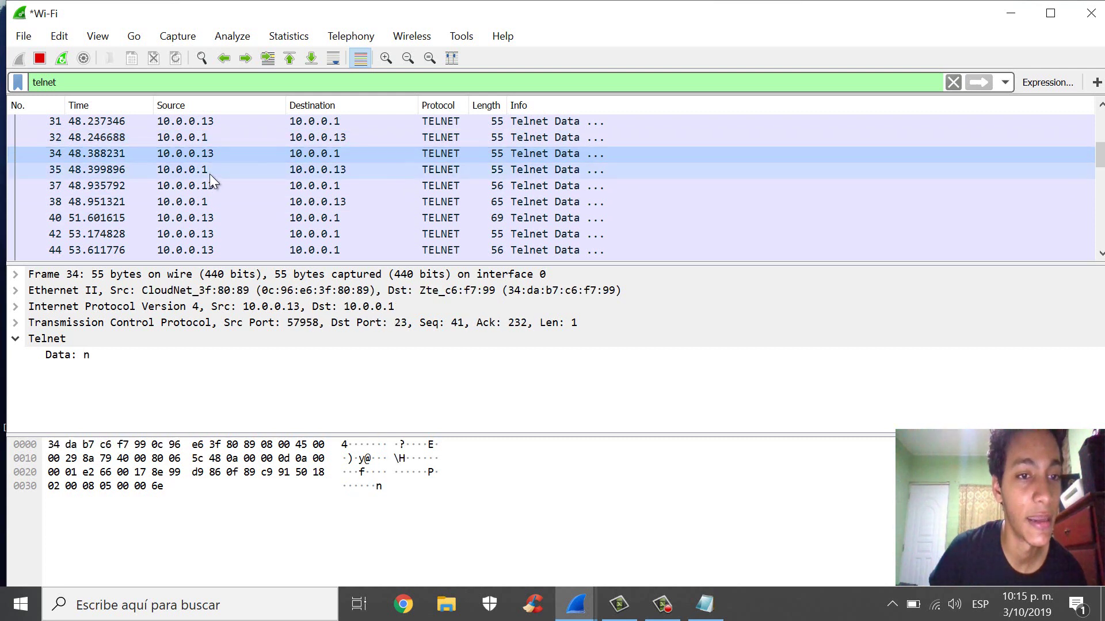
left_click(204, 172)
left_click(204, 187)
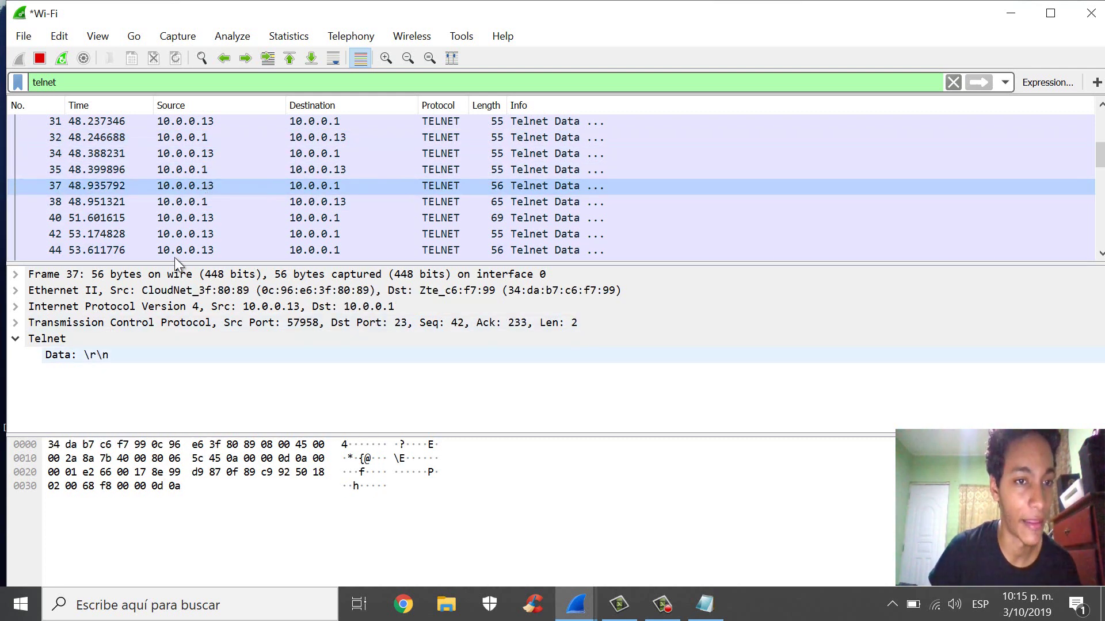
left_click(205, 204)
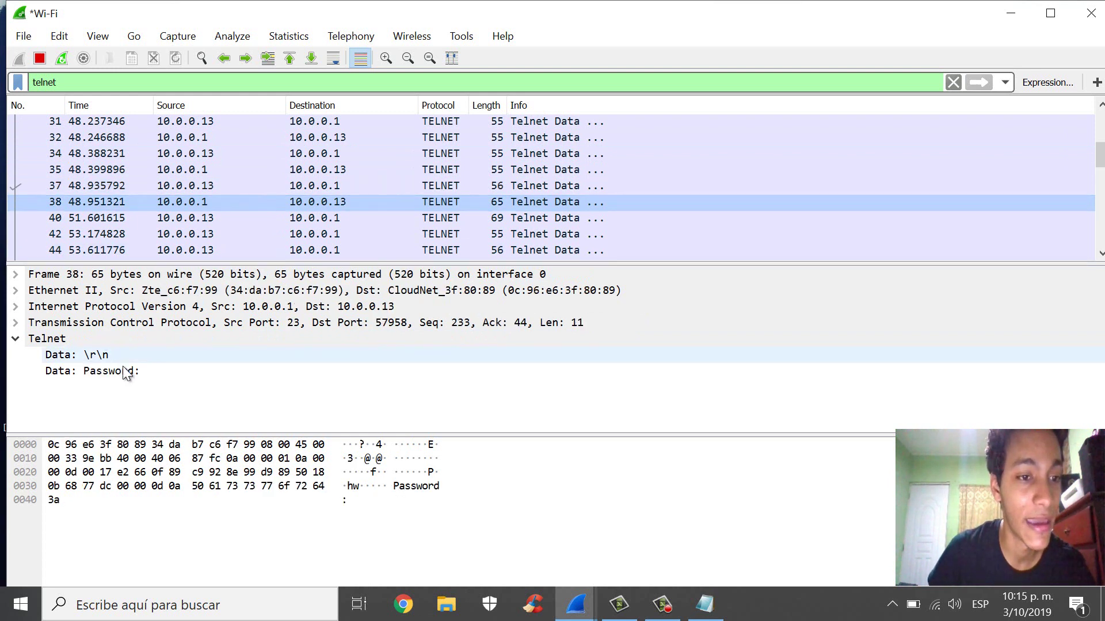
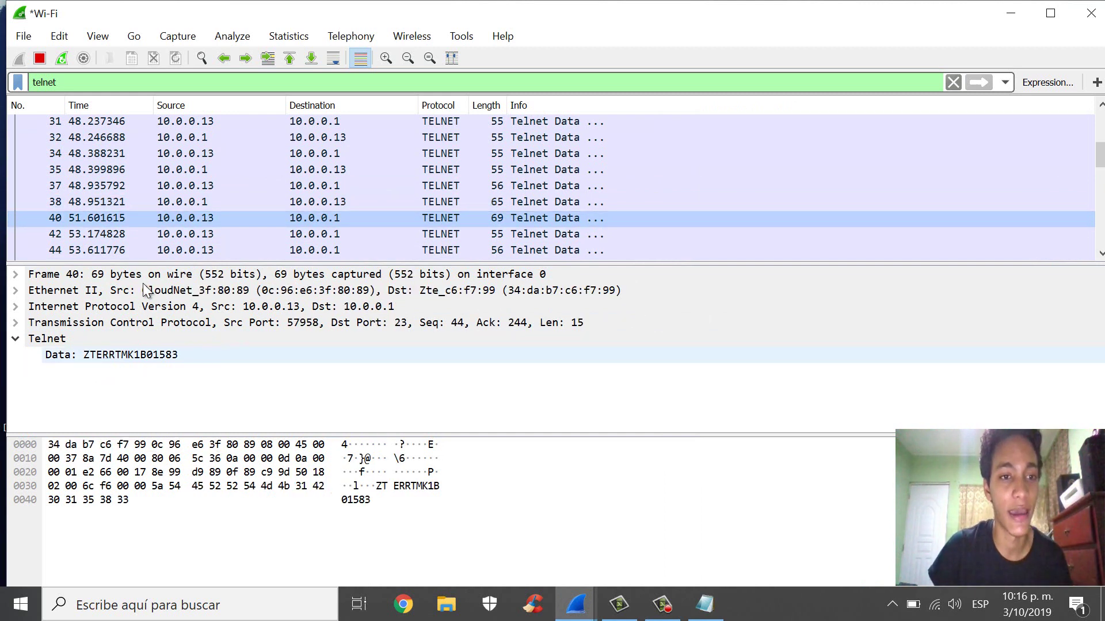
- Compare the Telnet data in packets 42 and 44, ending on packet 40's plaintext password
left_click(185, 235)
left_click(205, 218)
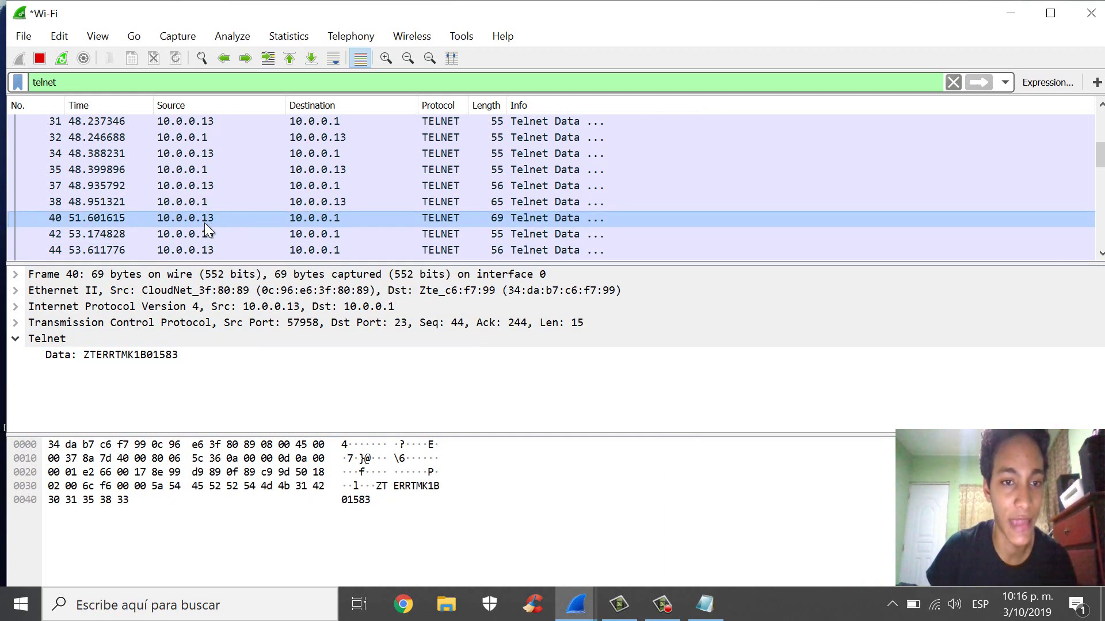
left_click(193, 236)
key("Down")
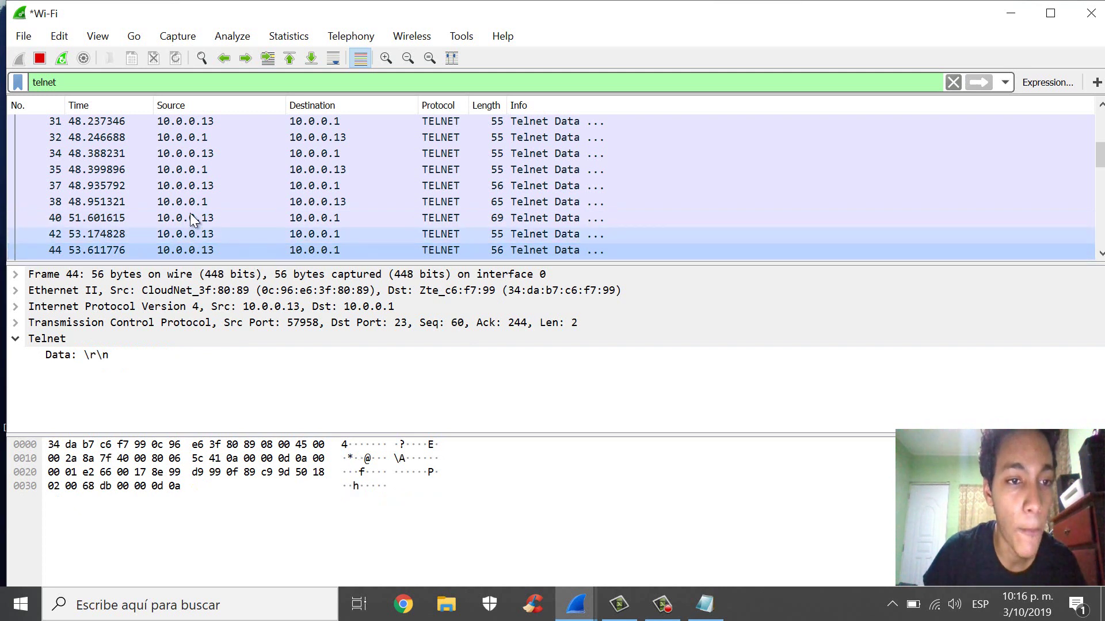
left_click(190, 216)
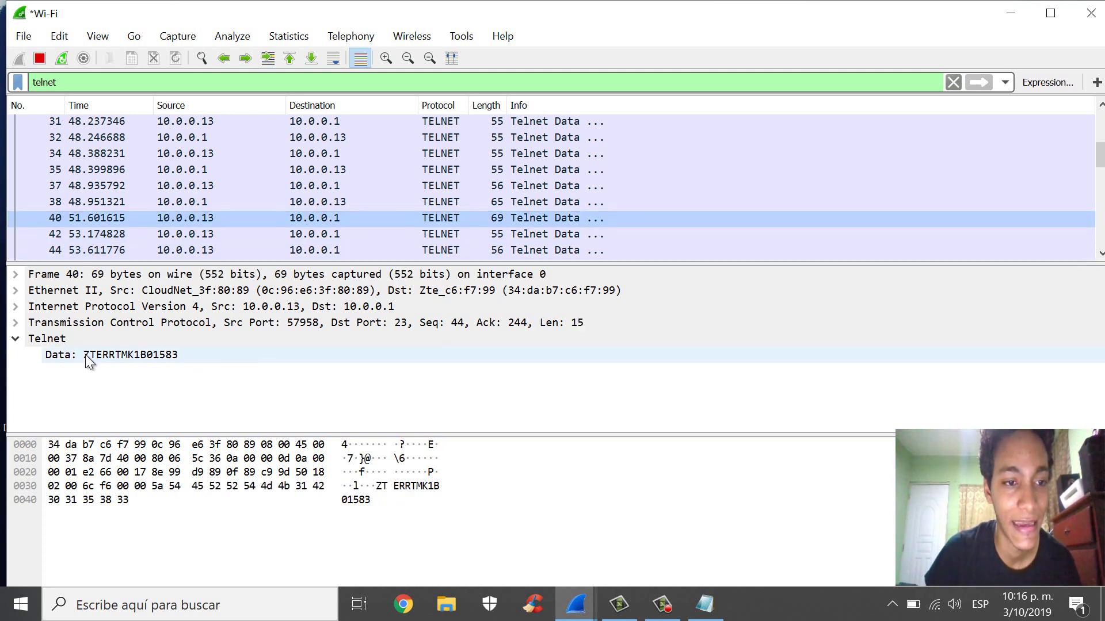
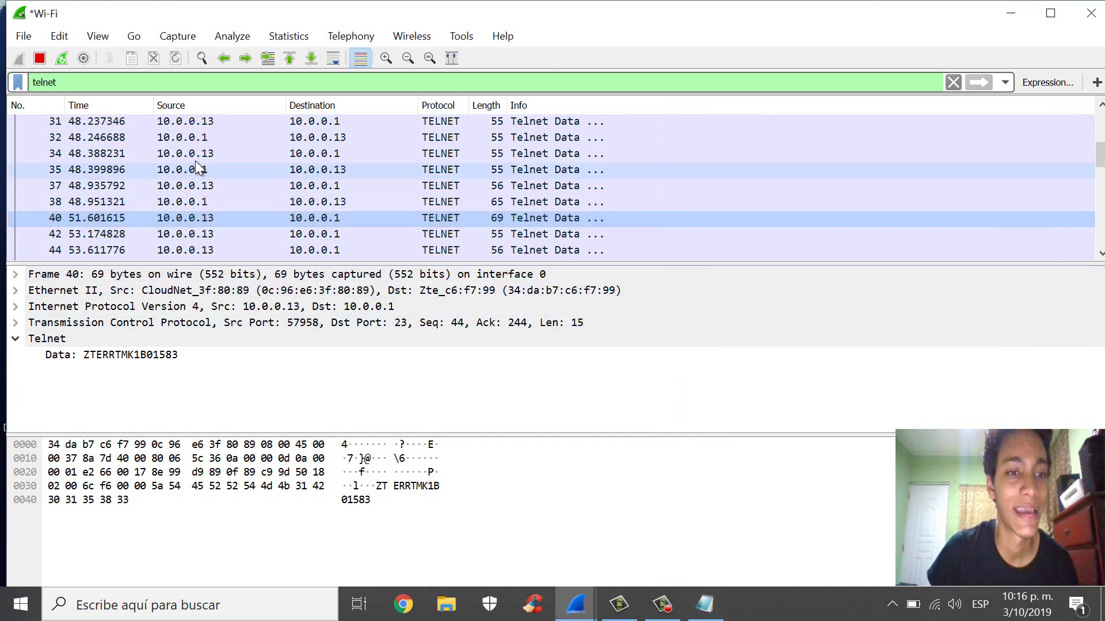
- Read the Telnet data in packets 42 and 46, reaching the CLI> prompt in packet 48
scroll(199, 164, "down", 1)
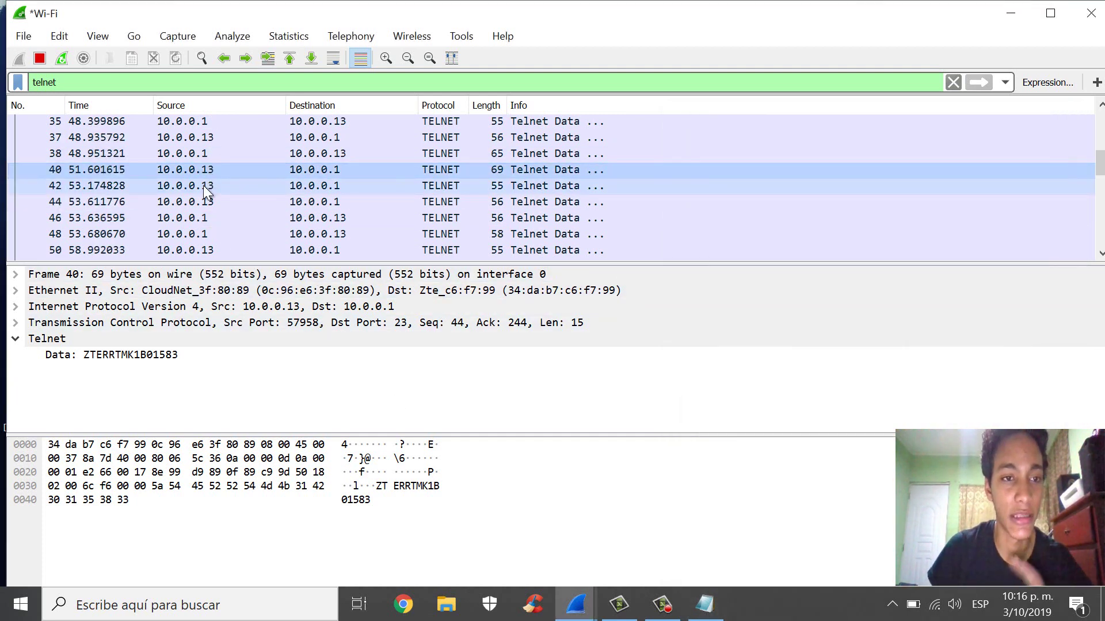
left_click(203, 186)
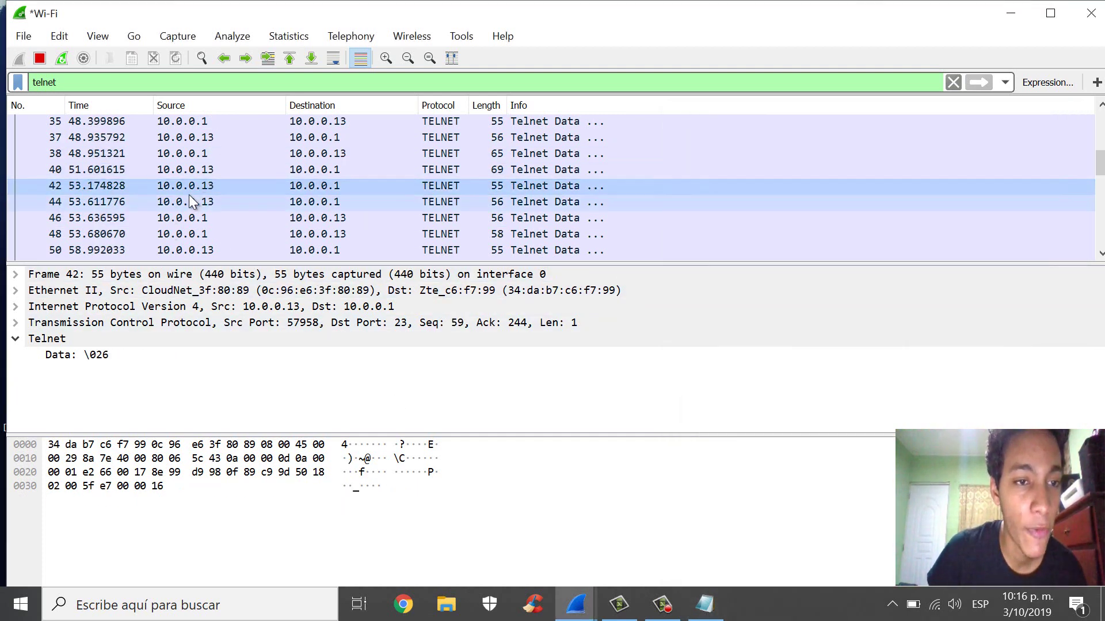
left_click(172, 216)
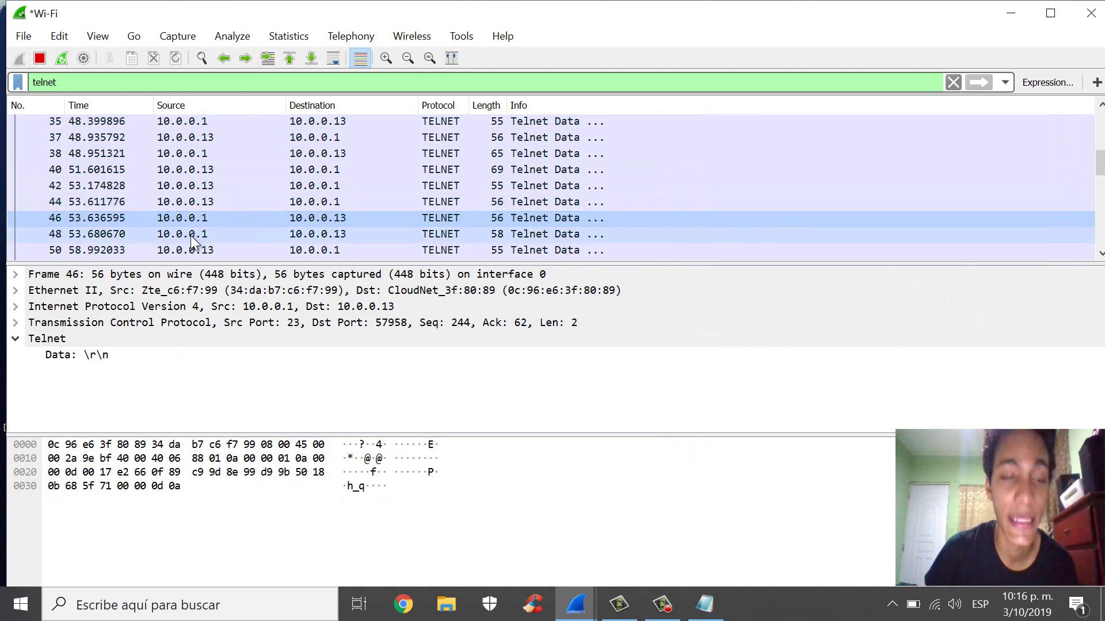
left_click(190, 236)
- Step through the characters sent and echoed in packets 50, 51, 53, 54, 56, 57 and 59
scroll(206, 196, "down", 1)
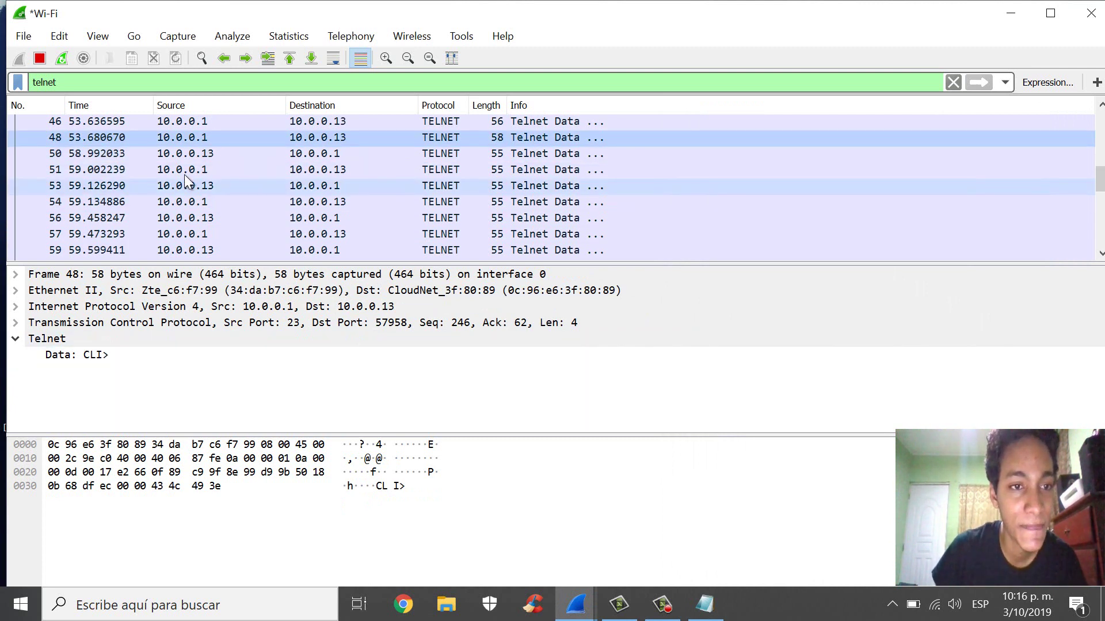
left_click(201, 157)
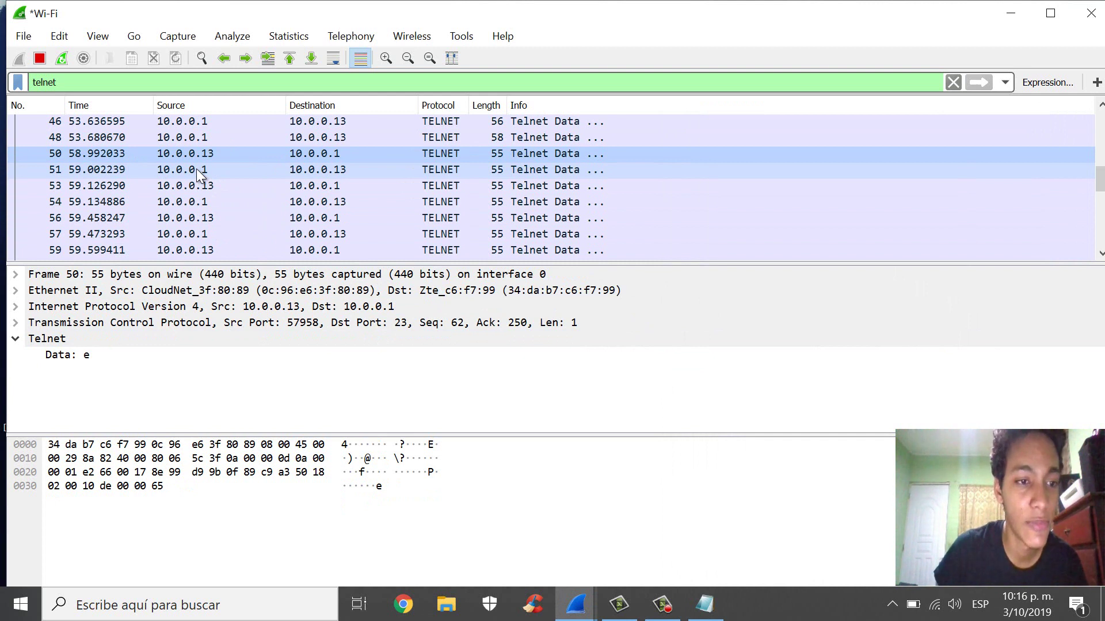
left_click(197, 168)
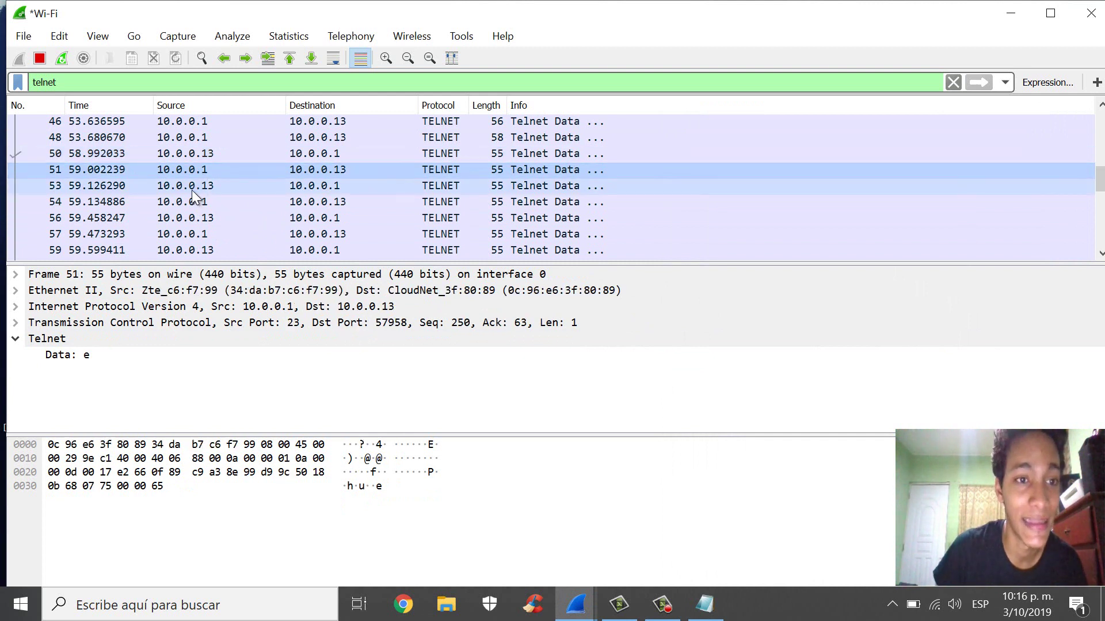
left_click(192, 193)
left_click(190, 203)
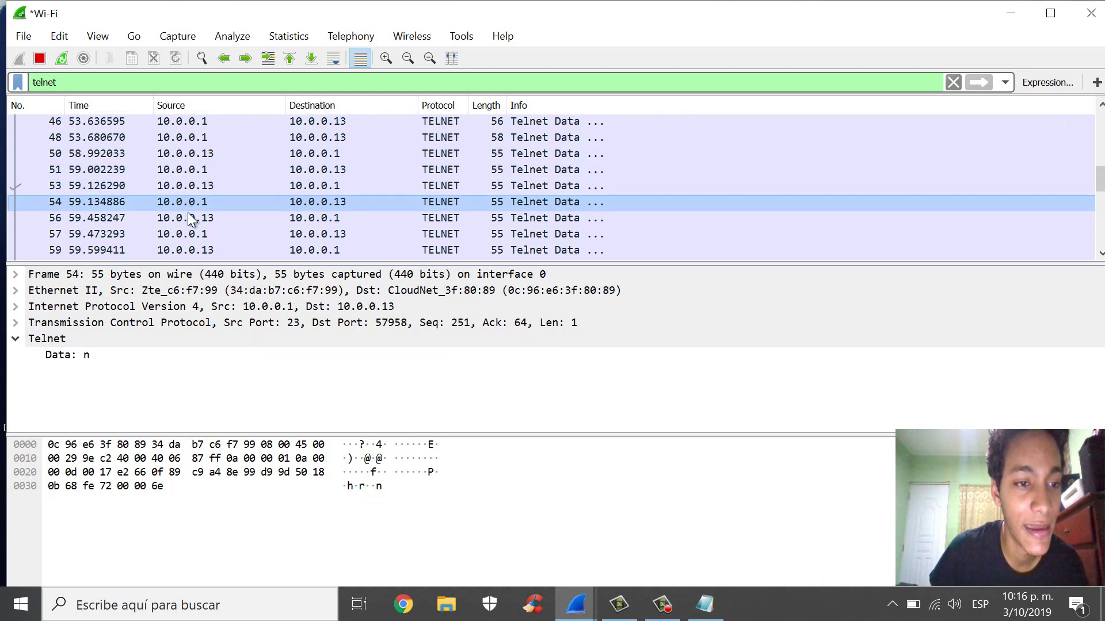
left_click(192, 218)
left_click(187, 236)
left_click(179, 252)
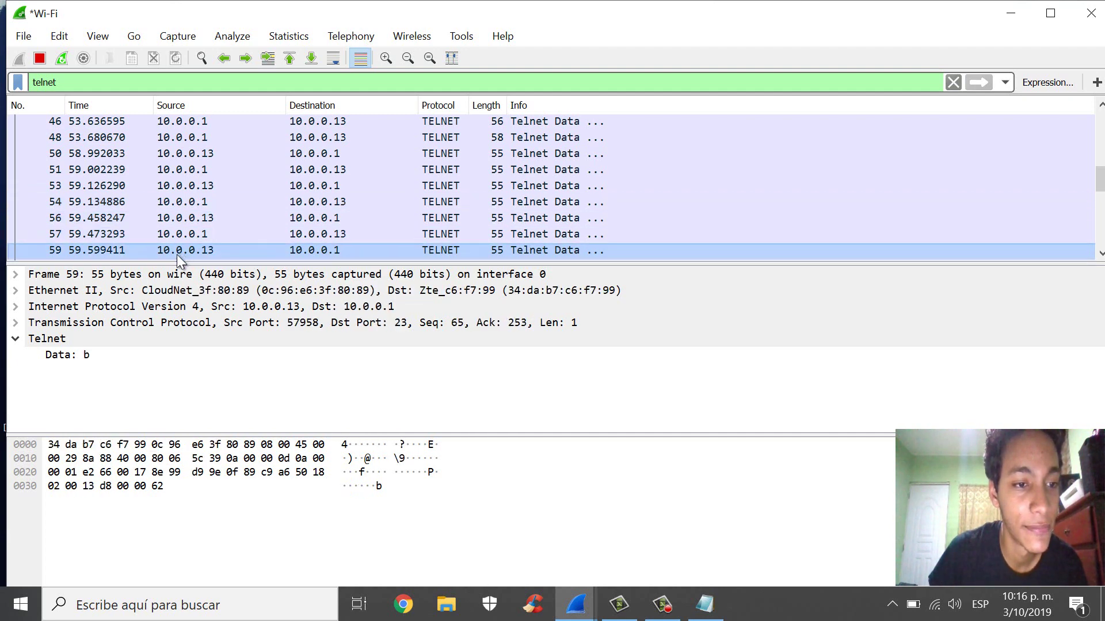
- Continue through packets 63, 65, 66 and 71 to the Password: prompt in packet 72
scroll(215, 182, "down", 2)
left_click(203, 201)
left_click(205, 219)
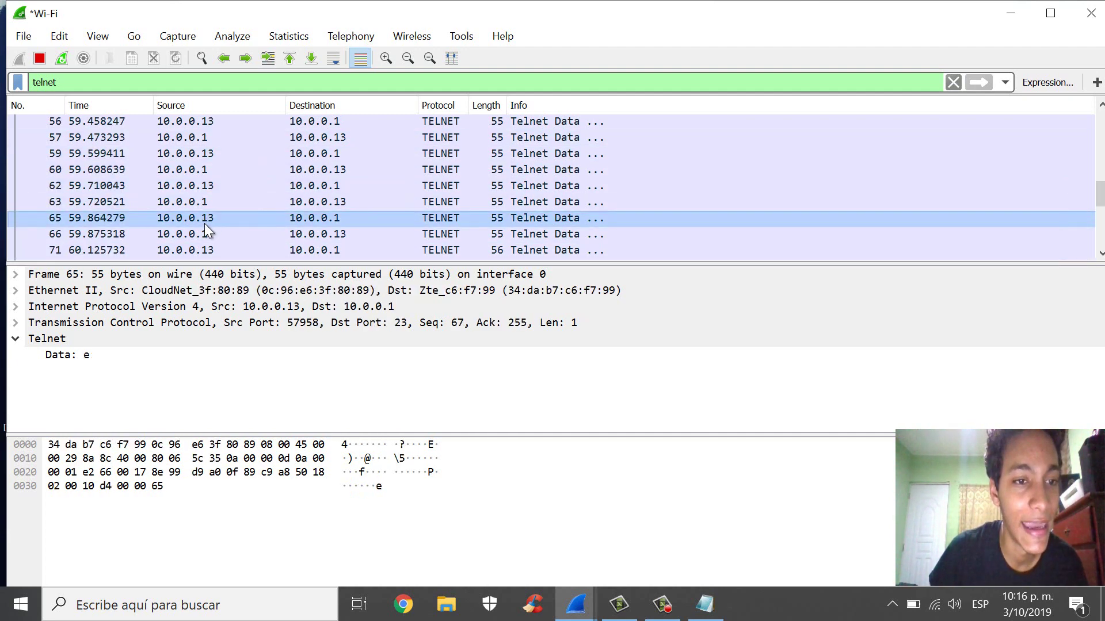
left_click(195, 233)
left_click(186, 249)
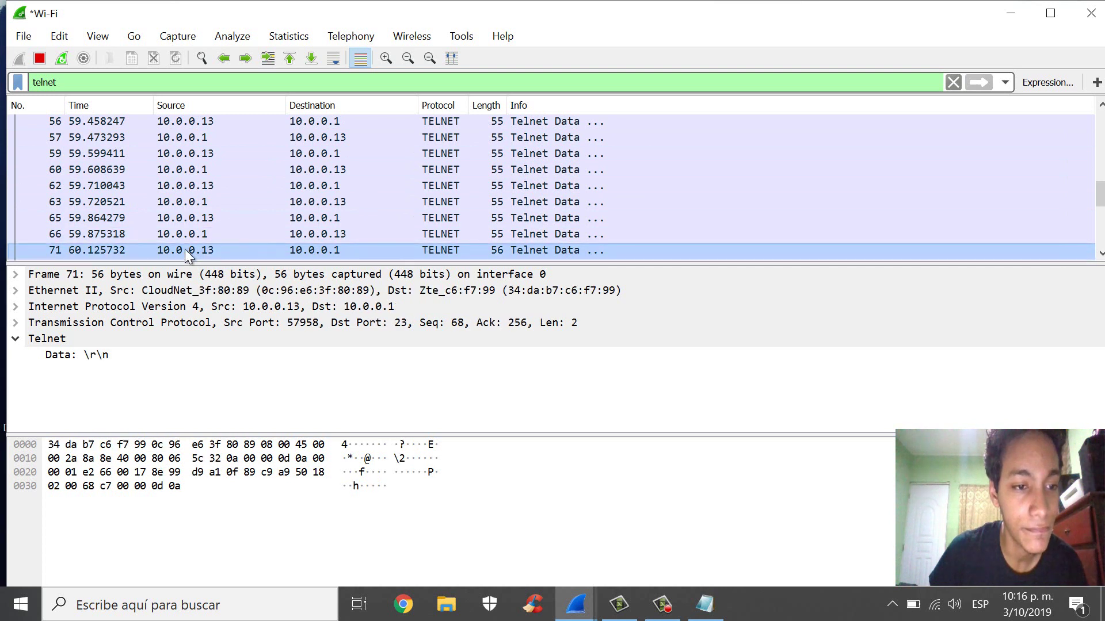
scroll(202, 219, "down", 1)
left_click(200, 219)
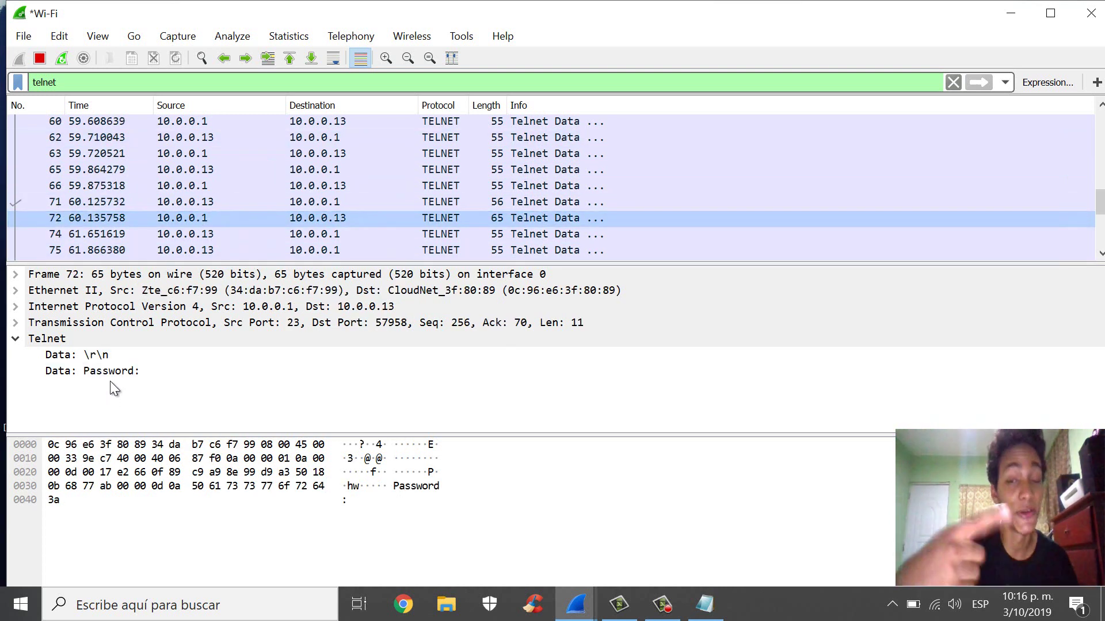
- Read the typed password characters in packets 74, 75 and 77 and the following line ending
left_click(204, 235)
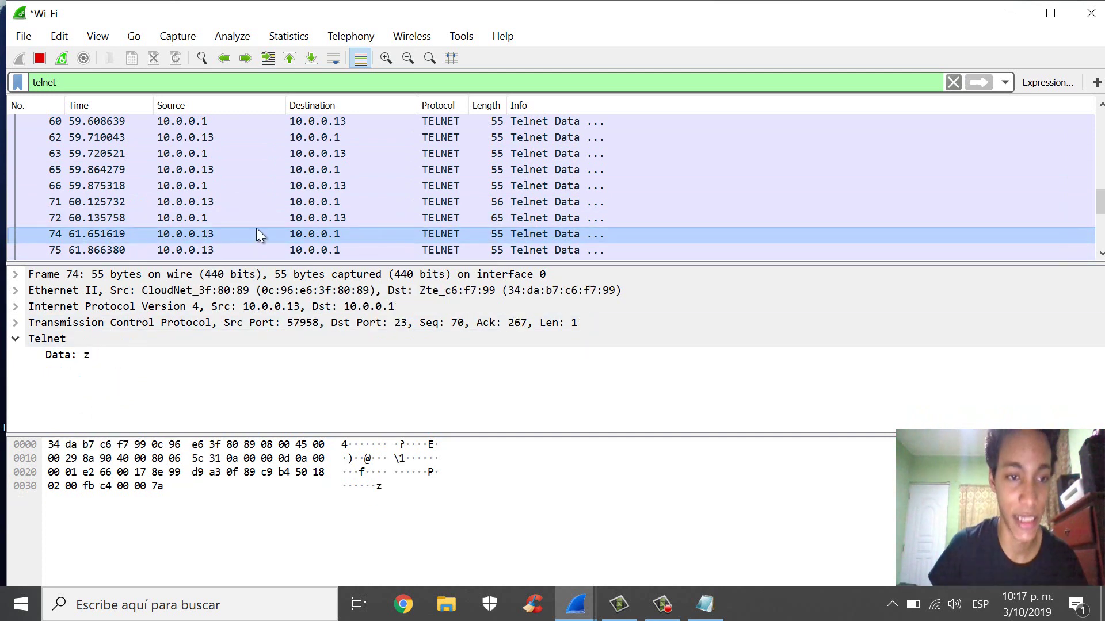
scroll(248, 221, "down", 1)
scroll(230, 214, "down", 1)
left_click(209, 167)
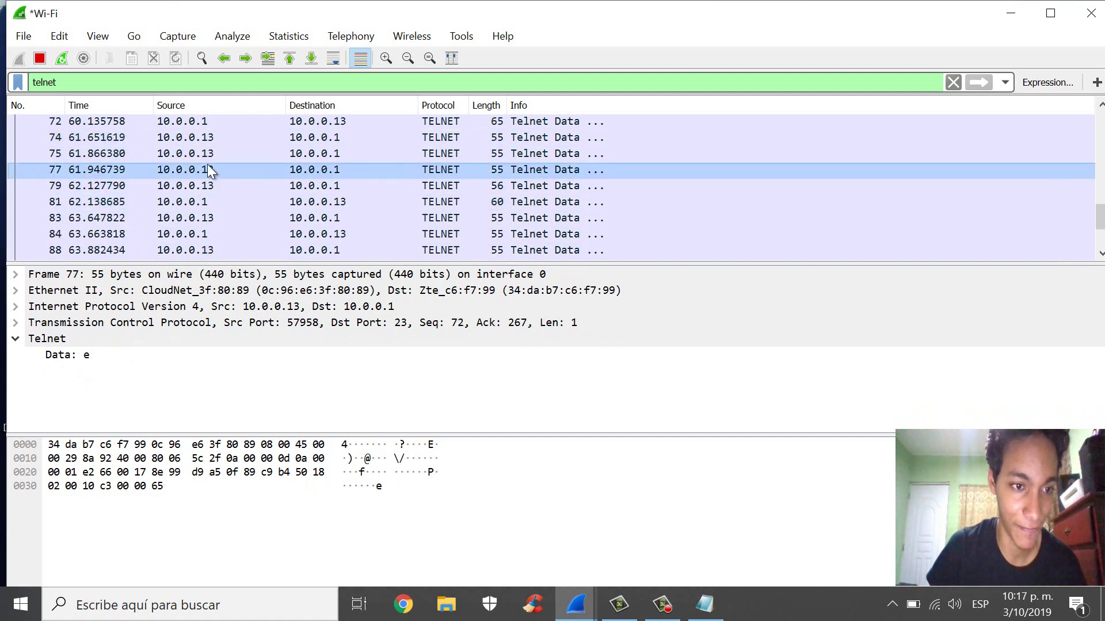
left_click(202, 160)
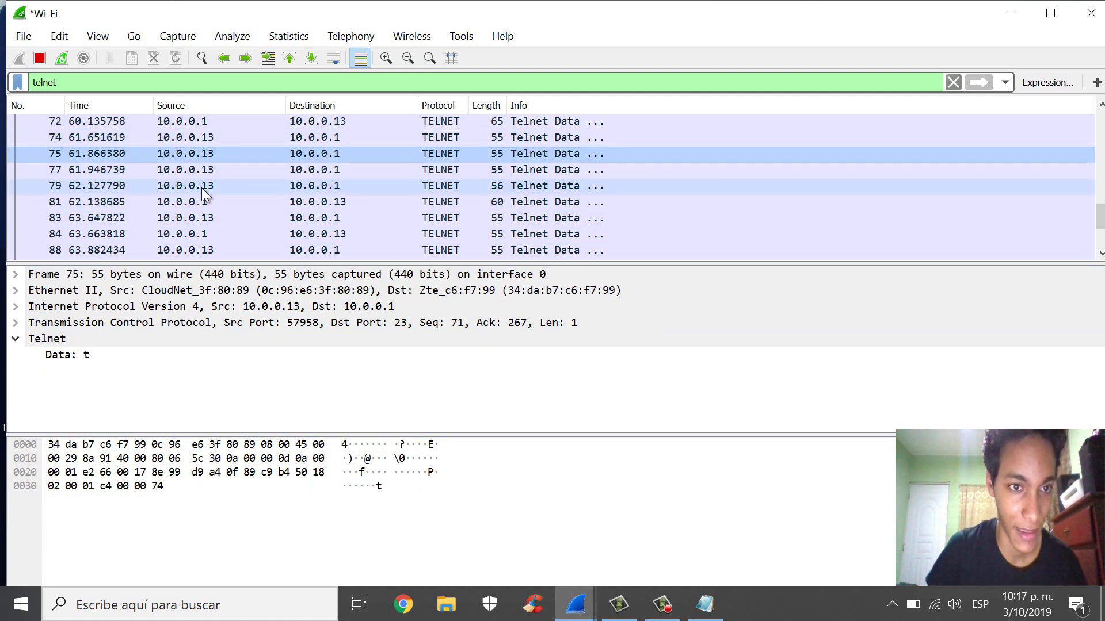
left_click(201, 190)
- Recheck packets 74–79, then read the CLI# prompt in packet 81 and the character in 83
left_click(208, 170)
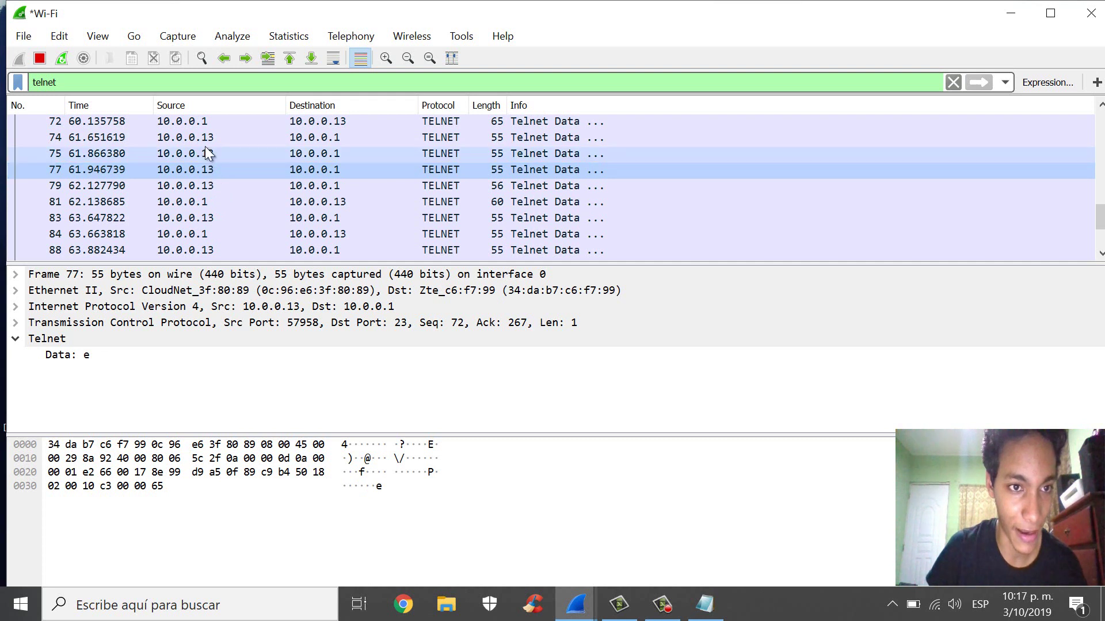
left_click(204, 142)
left_click(202, 155)
left_click(203, 180)
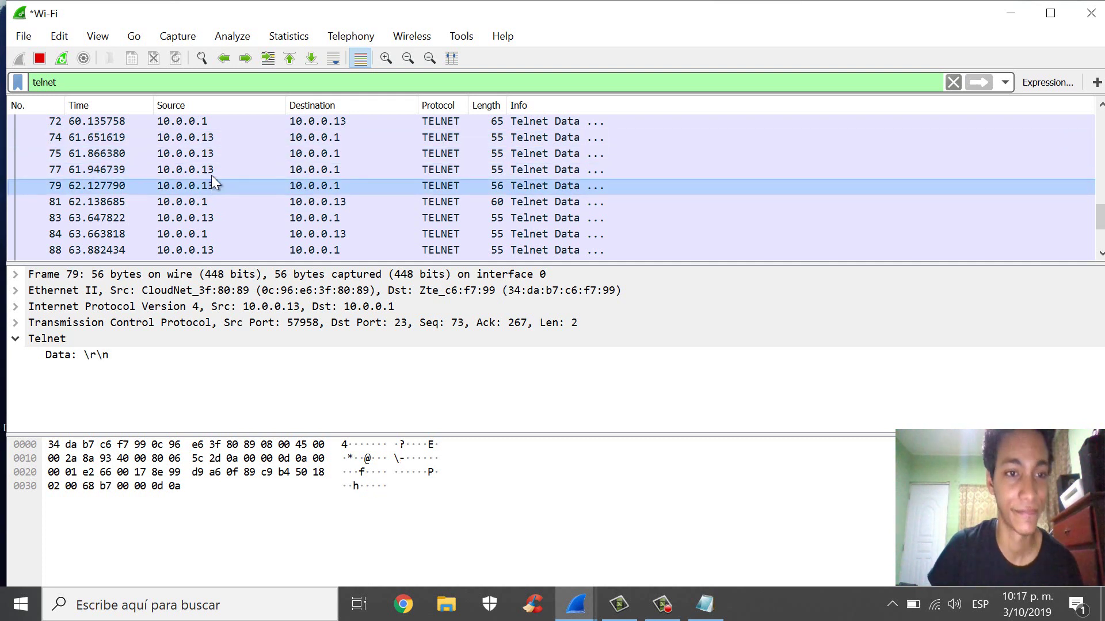
left_click(211, 168)
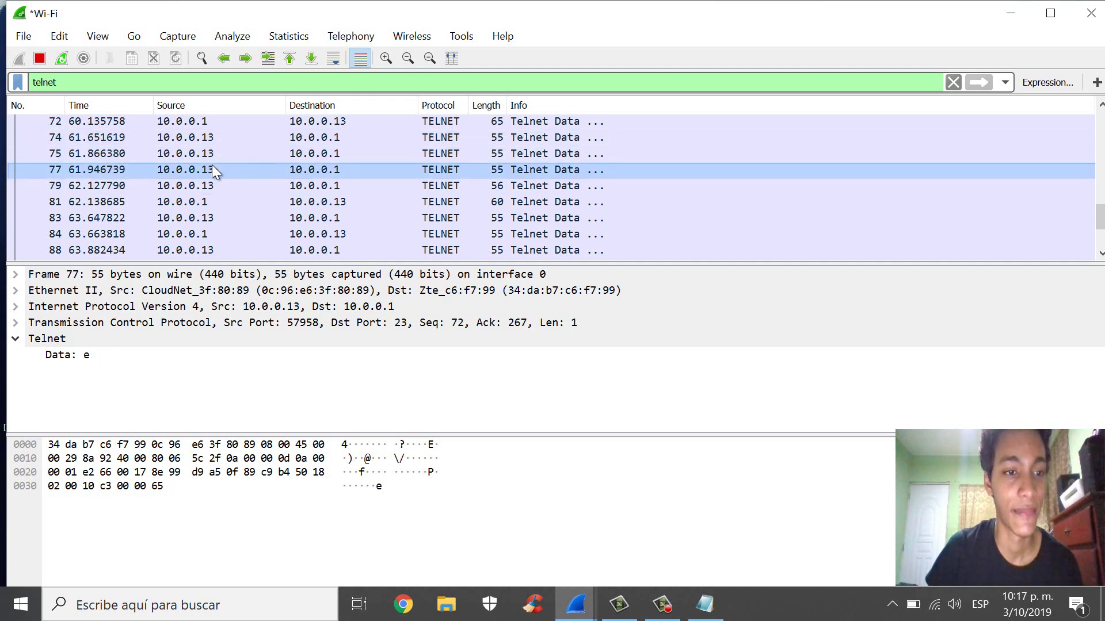
left_click(201, 201)
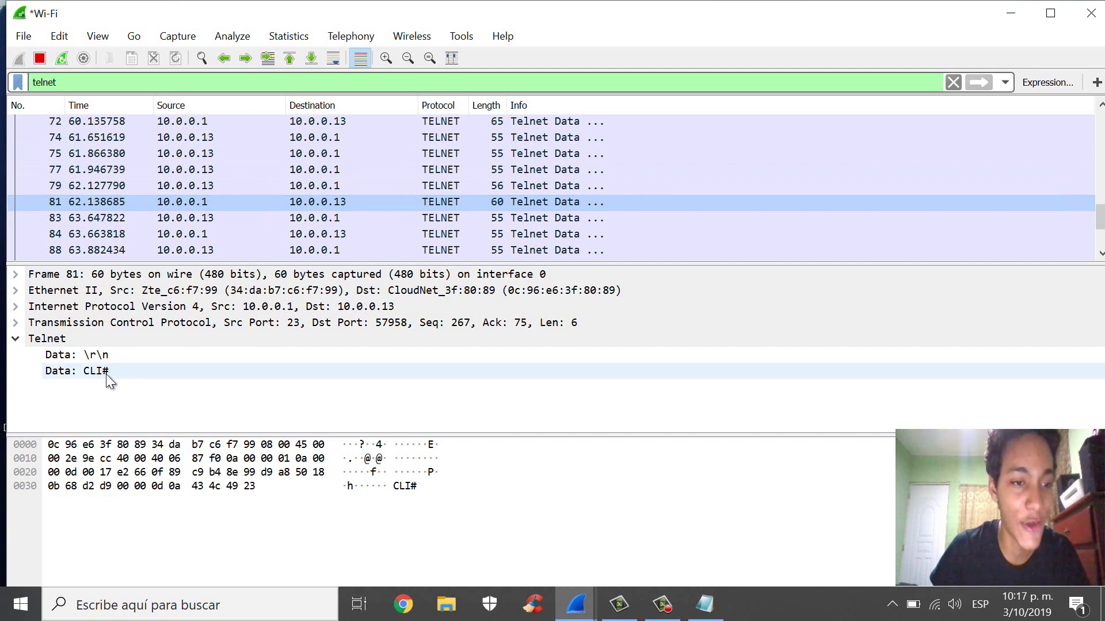
left_click(183, 221)
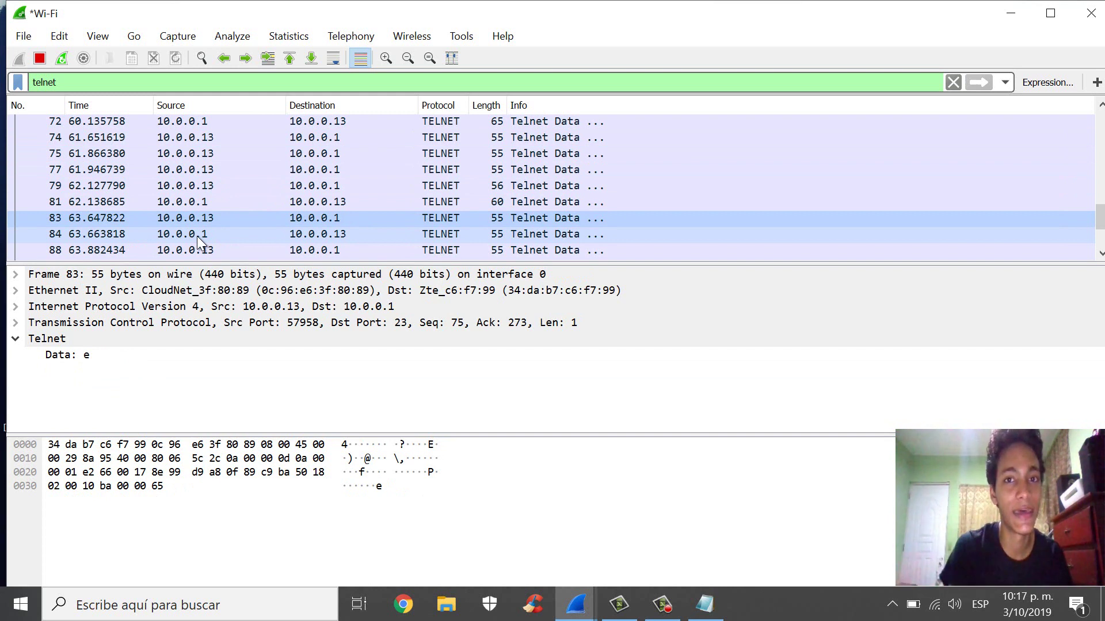
- Read the typed exit command across packets 88–94 and its line break in packet 96
scroll(209, 204, "down", 1)
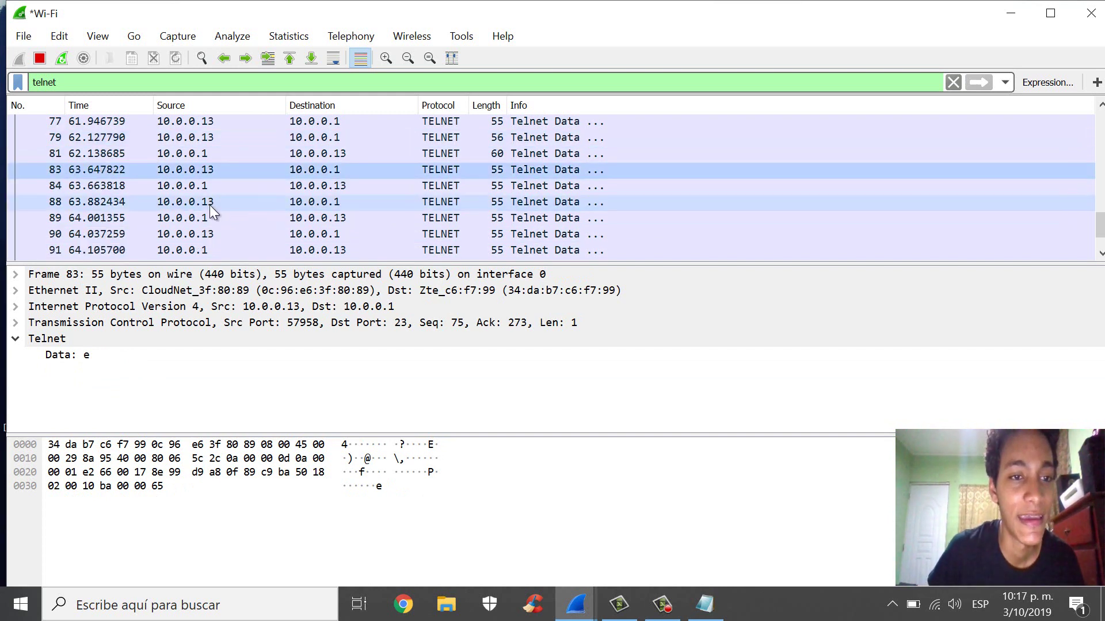
left_click(200, 206)
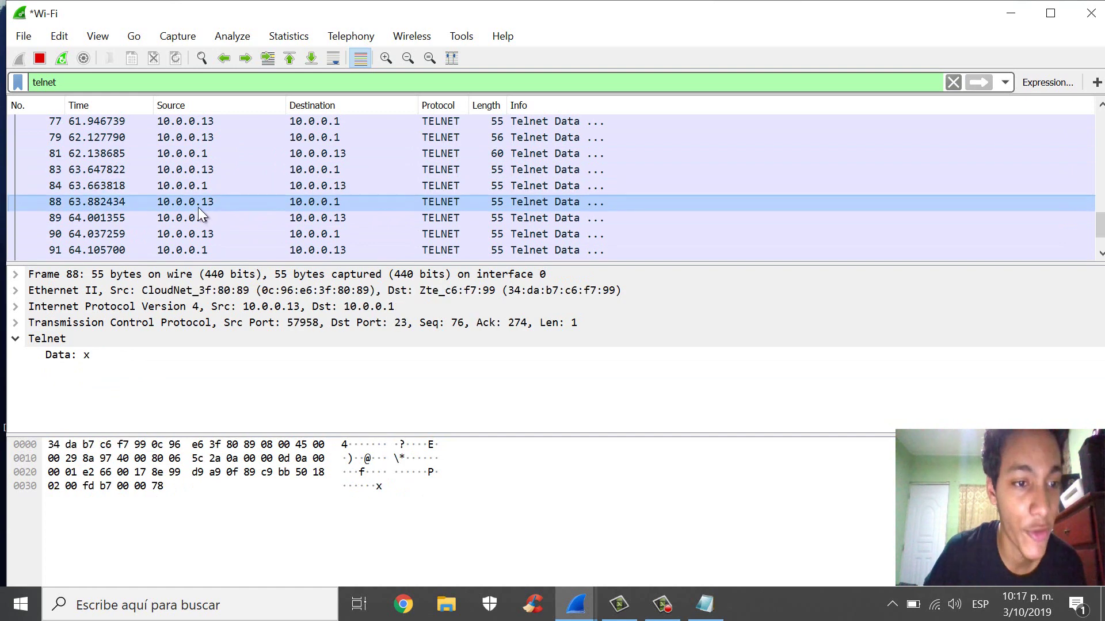
left_click(199, 219)
left_click(199, 248)
scroll(203, 227, "down", 1)
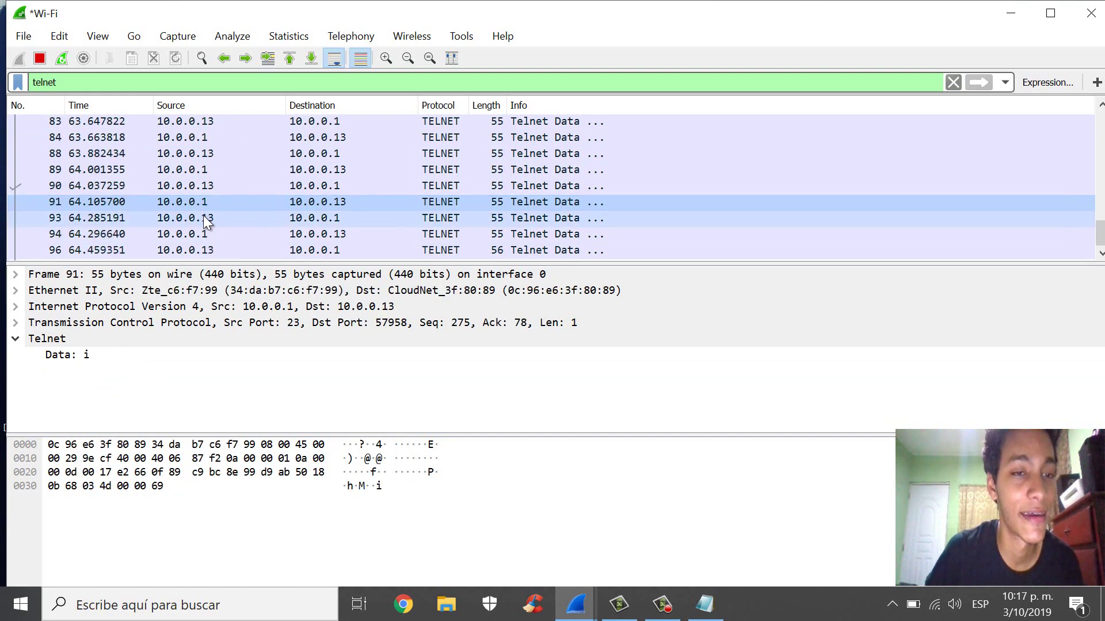
left_click(203, 218)
left_click(194, 232)
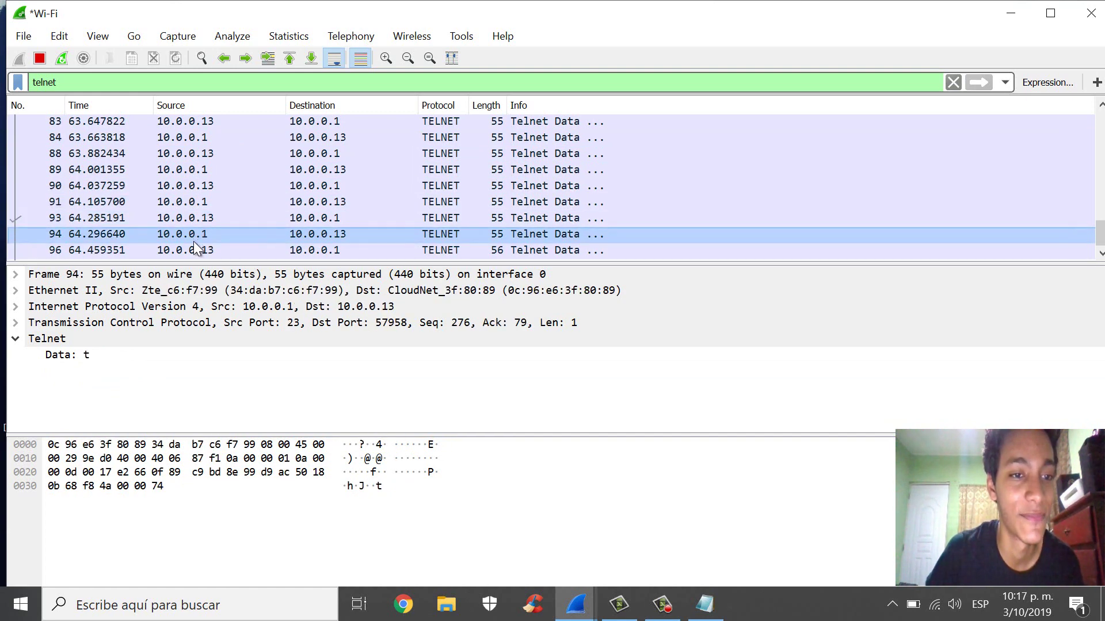
left_click(192, 244)
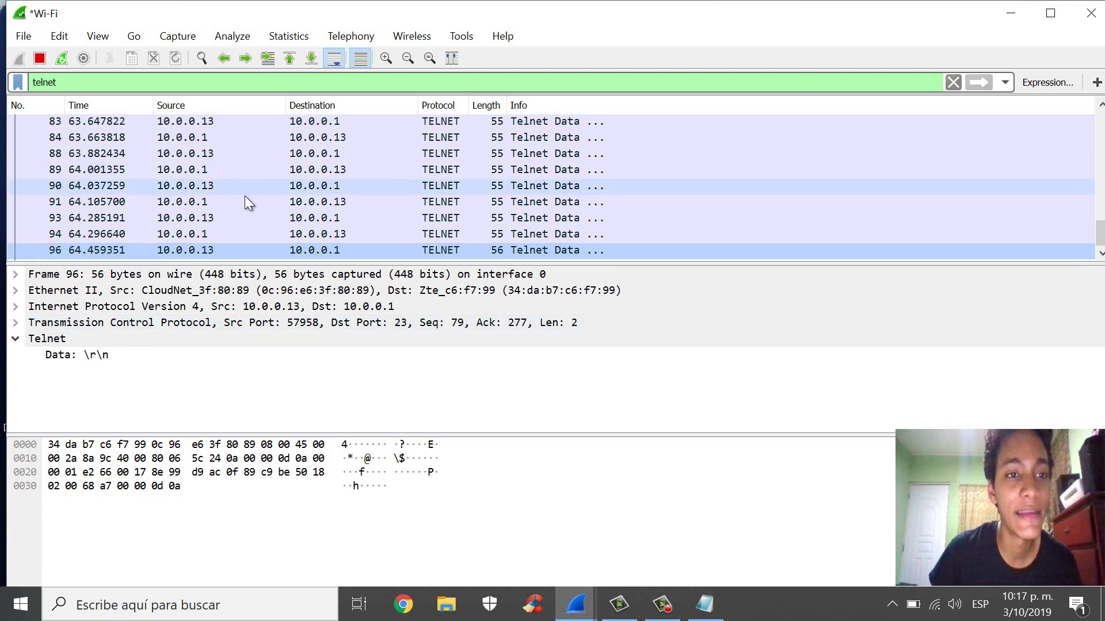
- Inspect session-start packets 10 and 12, then packet 13's Won't Remote Flow Control negotiation
scroll(231, 202, "up", 10)
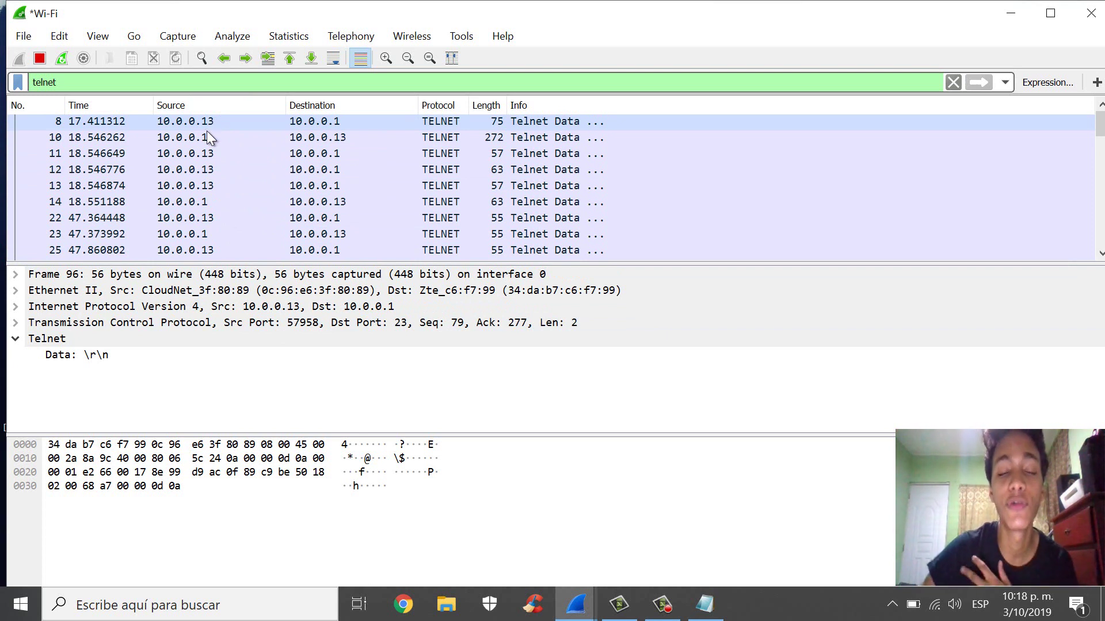
left_click(207, 133)
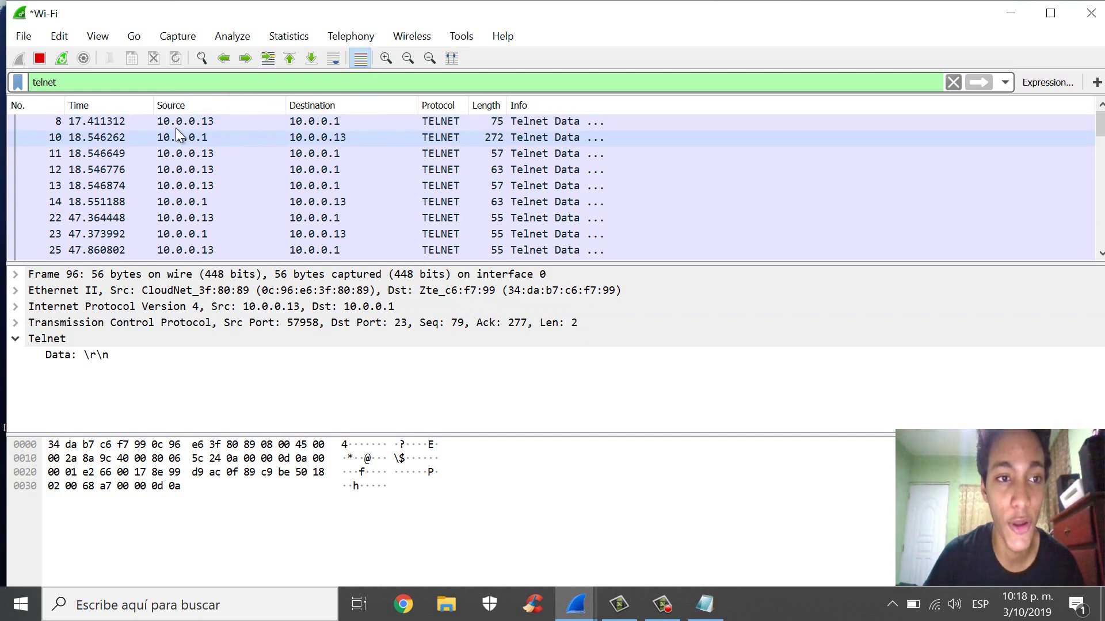
left_click(189, 139)
left_click(179, 173)
left_click(179, 187)
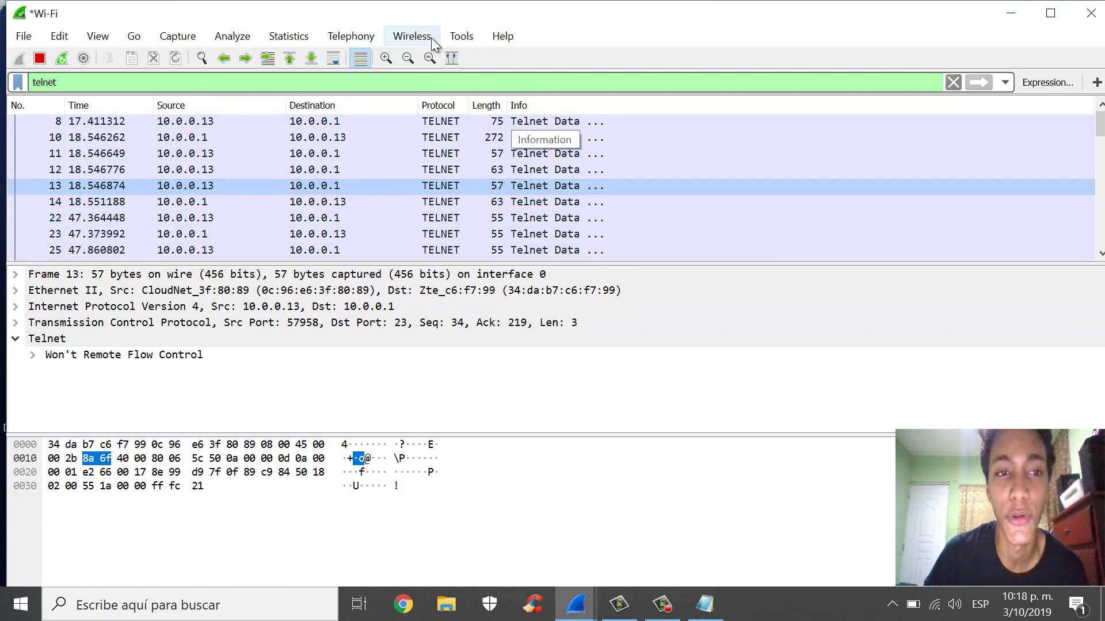
- Close the capture through File > Close without saving, then minimize Wireshark
left_click(24, 35)
left_click(274, 9)
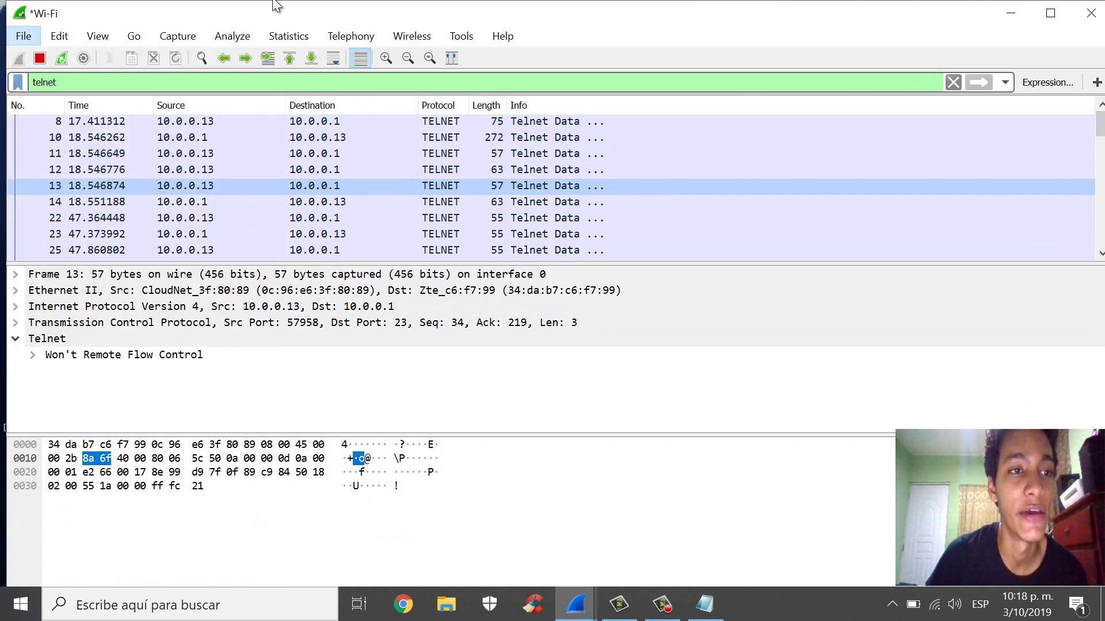
left_click(25, 38)
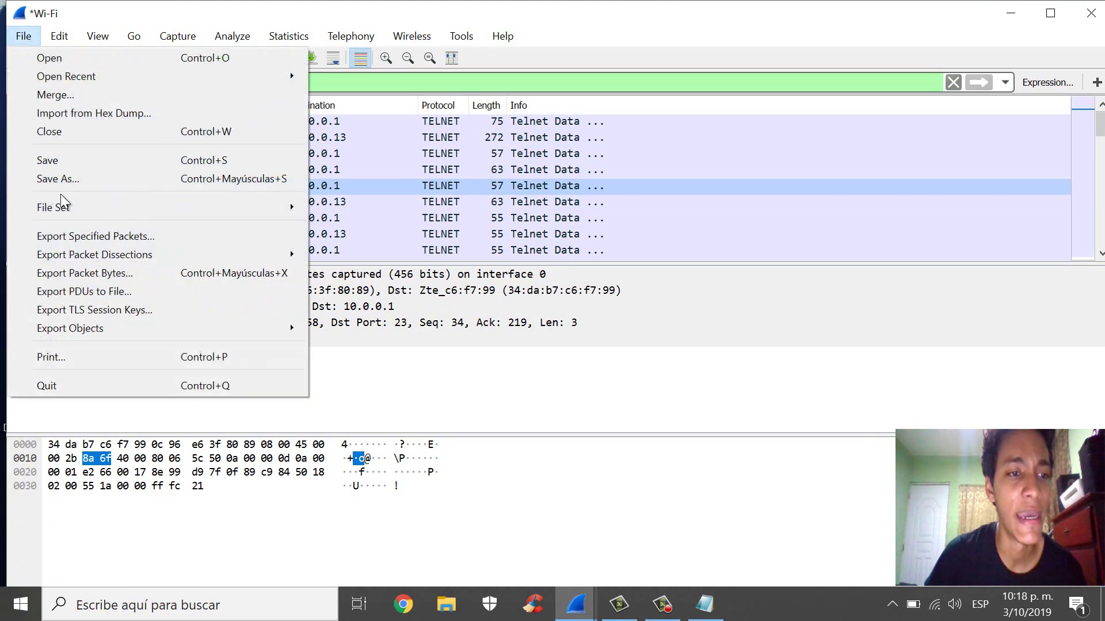
left_click(57, 132)
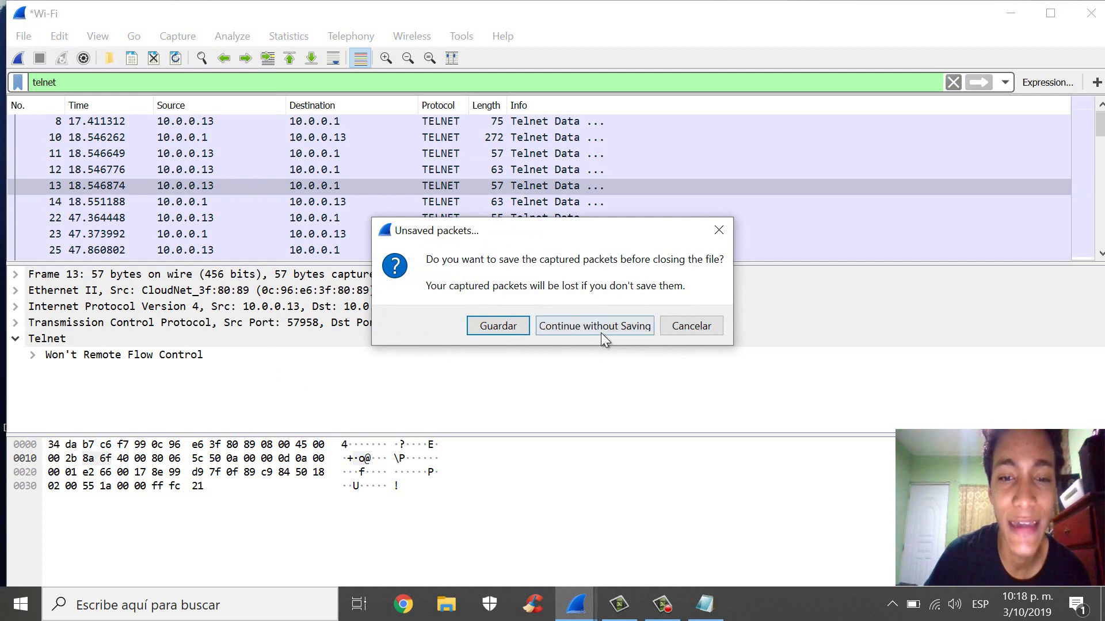
left_click(598, 324)
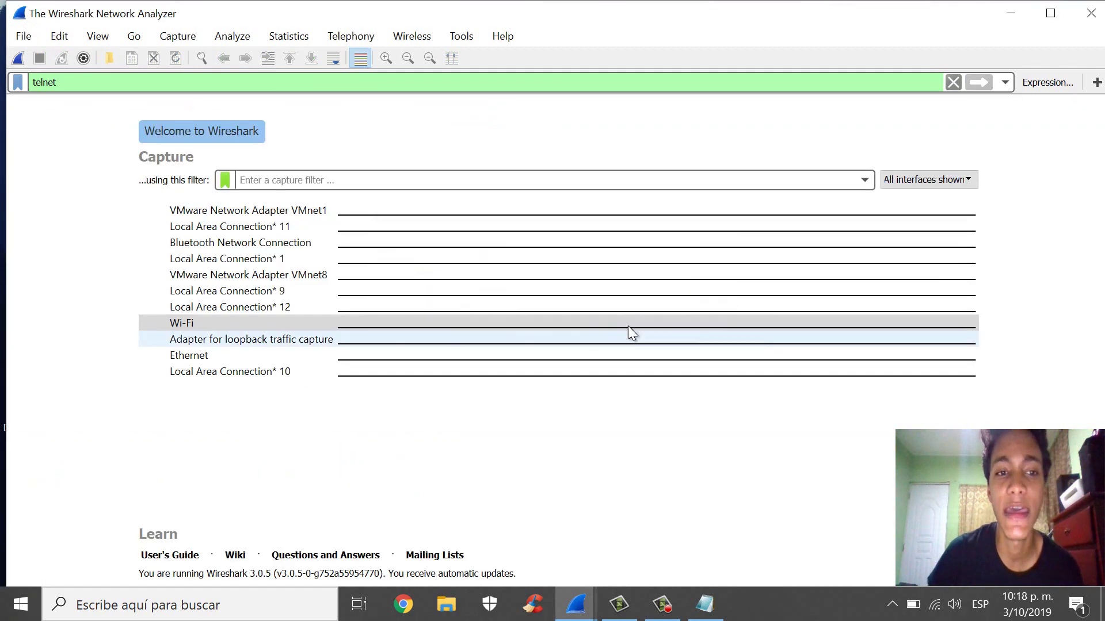
left_click(1011, 2)
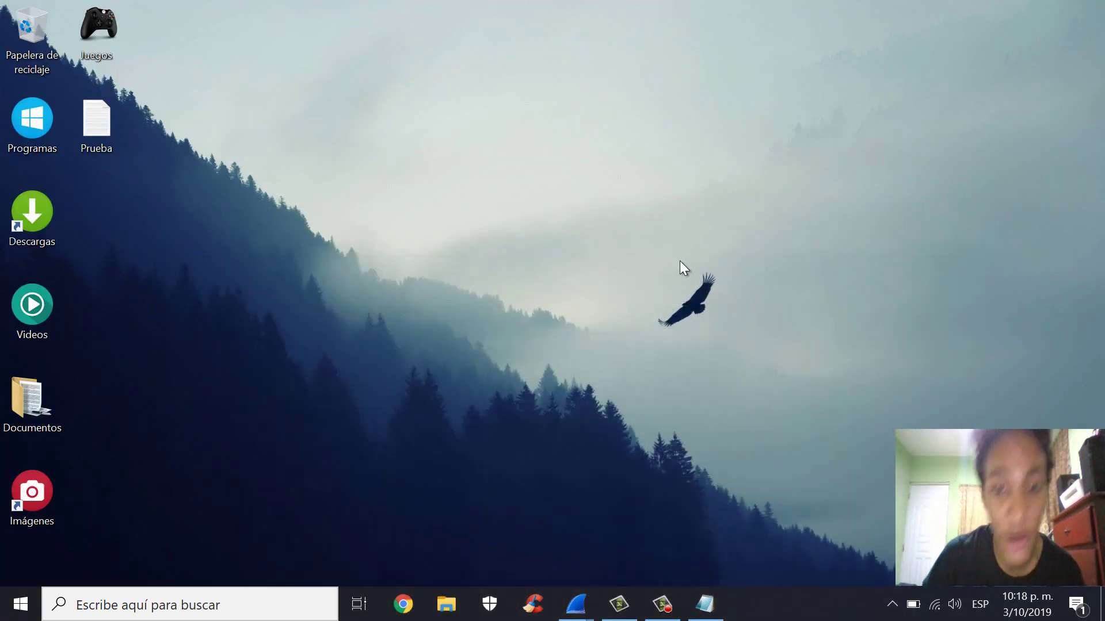